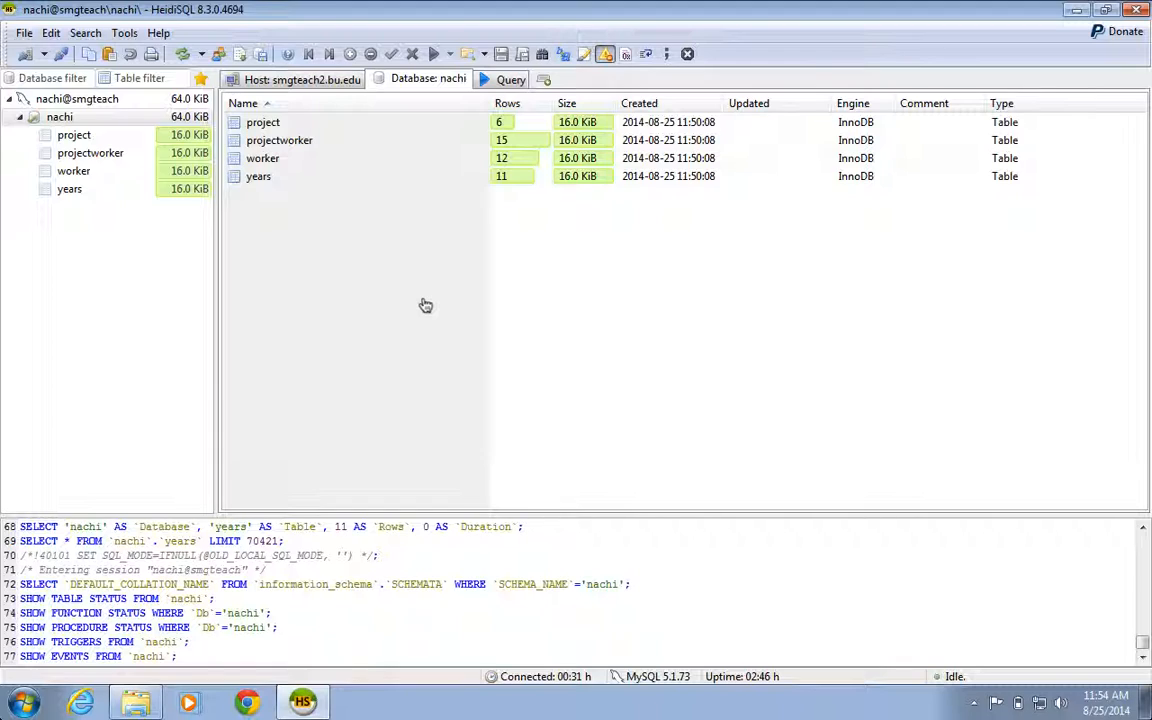
Step: Examine the data rows of the project and projectworker tables
{"action": "left_click", "coordinate": [173, 357]}
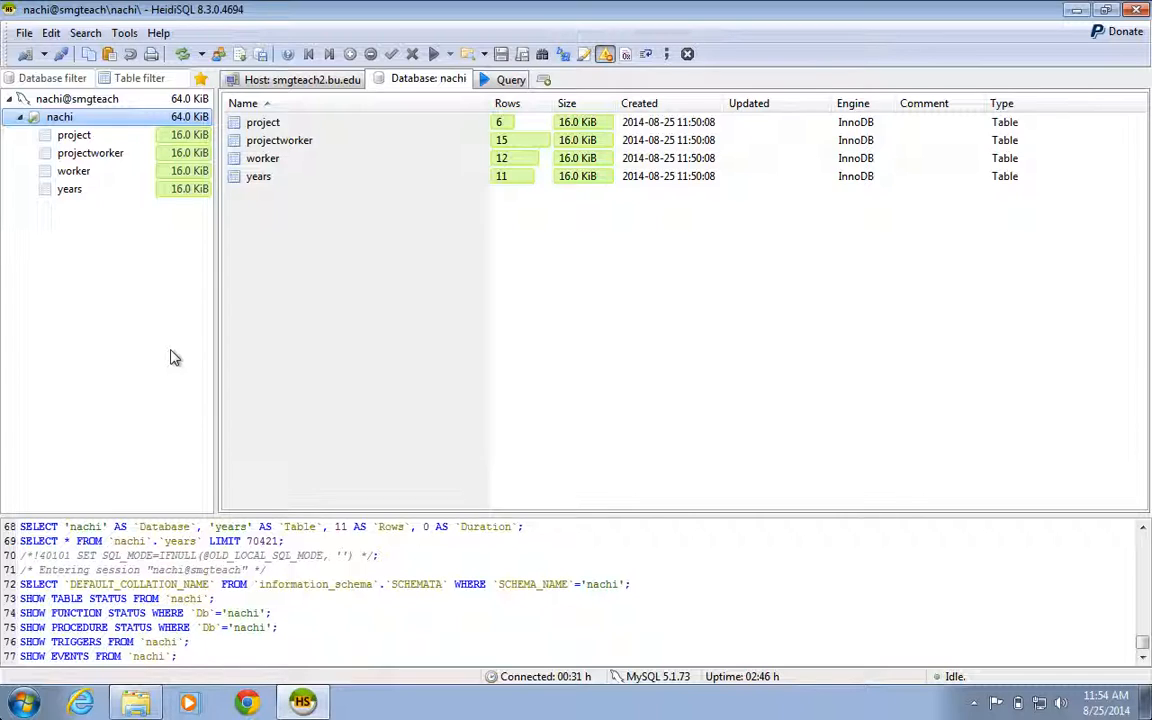
{"action": "left_click", "coordinate": [80, 136]}
{"action": "left_click", "coordinate": [596, 80]}
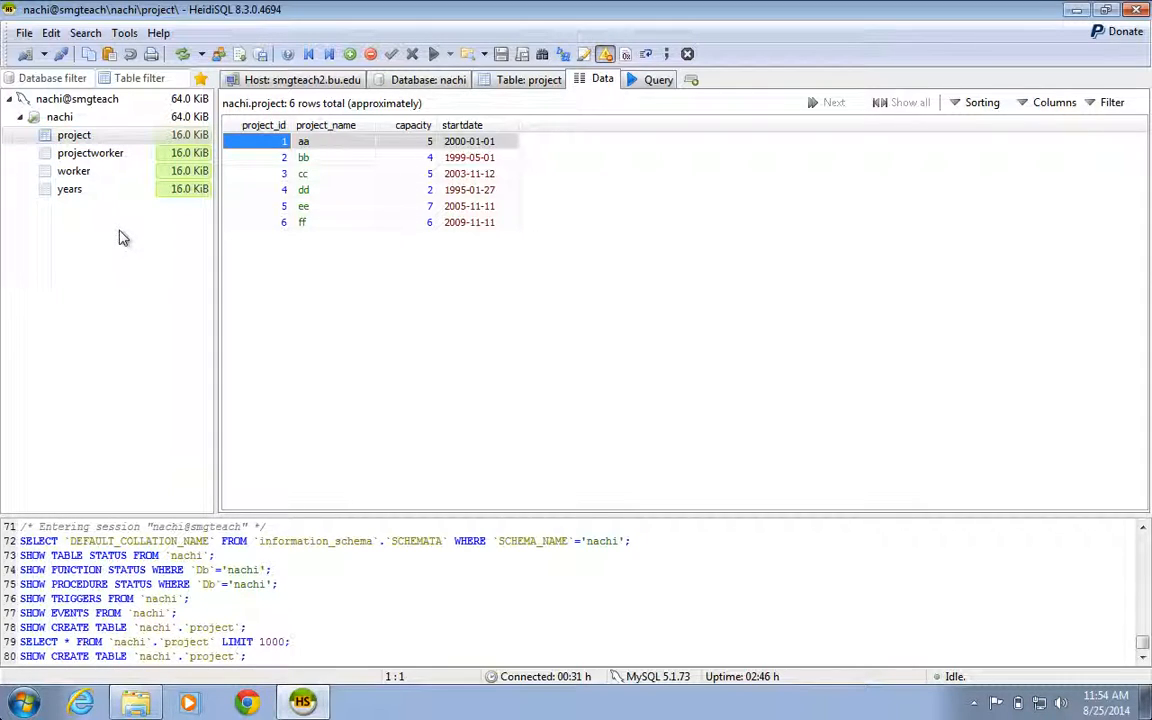
{"action": "left_click", "coordinate": [96, 155]}
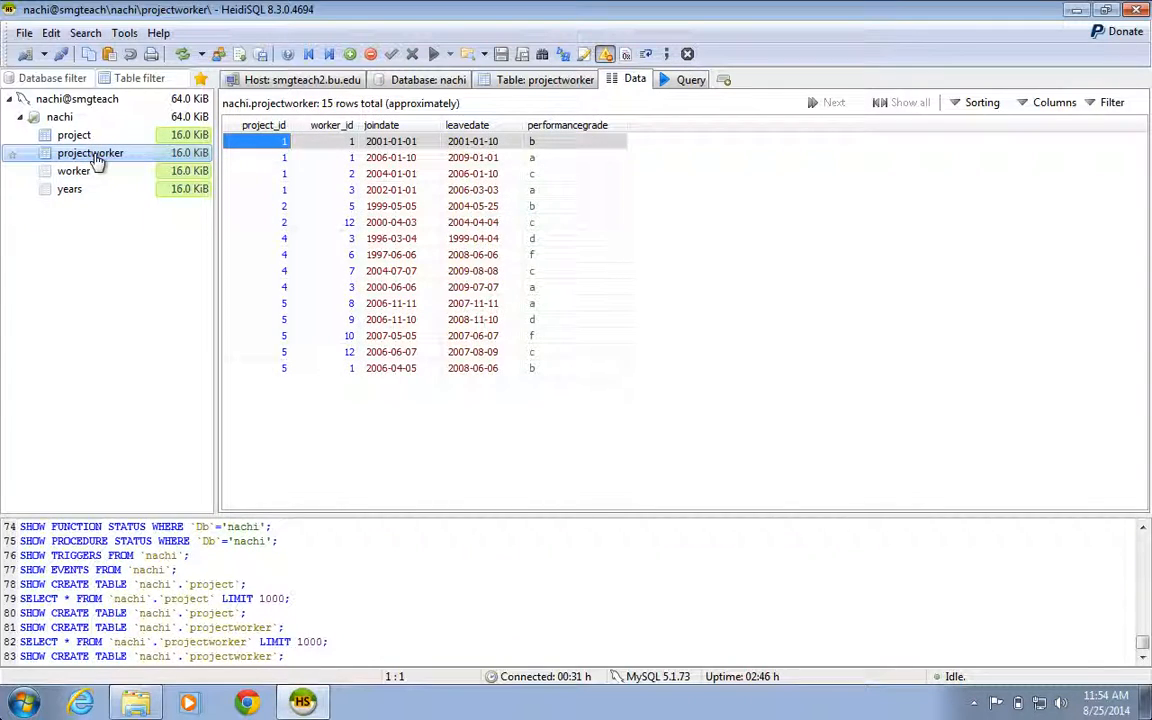
Step: Set up an SQL export of the database's project, projectworker, worker and years tables, with Drop enabled for tables
{"action": "left_click", "coordinate": [326, 80]}
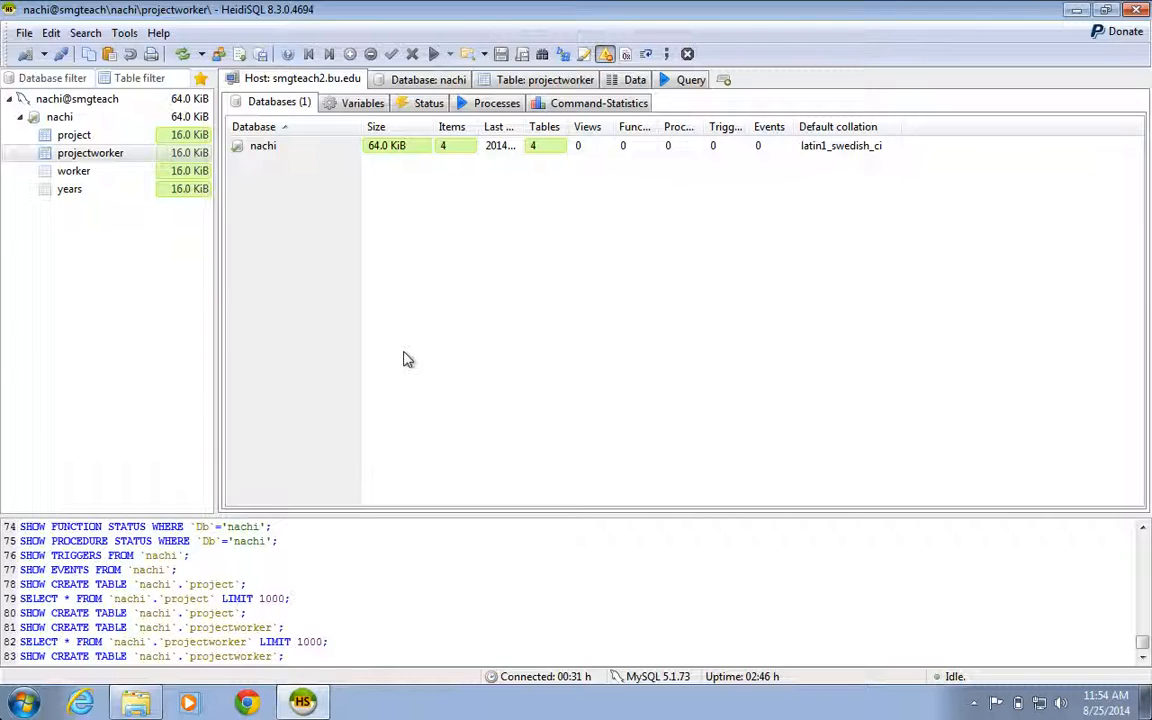
{"action": "left_click", "coordinate": [127, 34]}
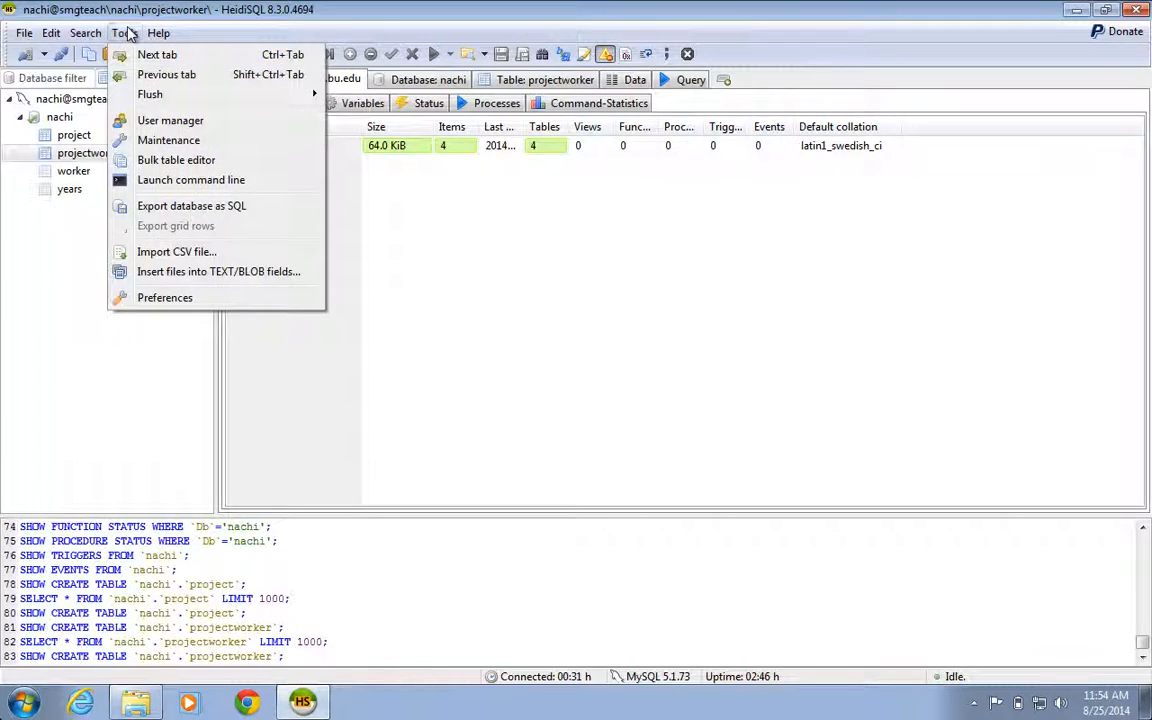
{"action": "left_click", "coordinate": [238, 206]}
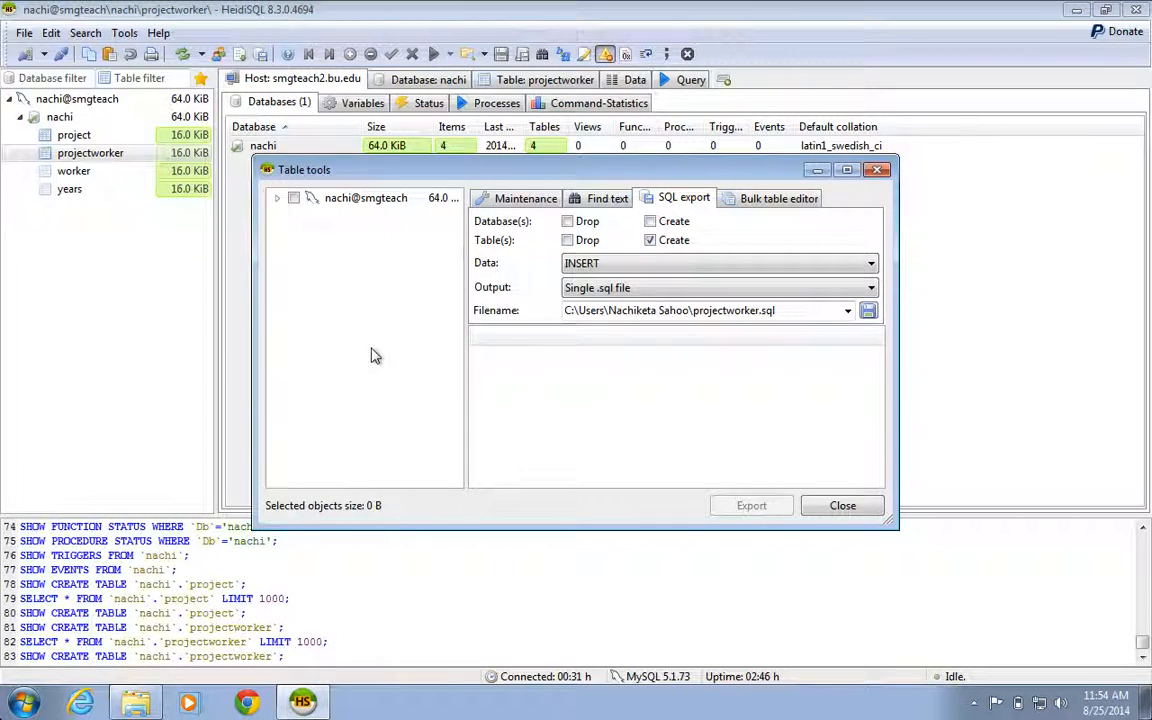
{"action": "left_click", "coordinate": [277, 200]}
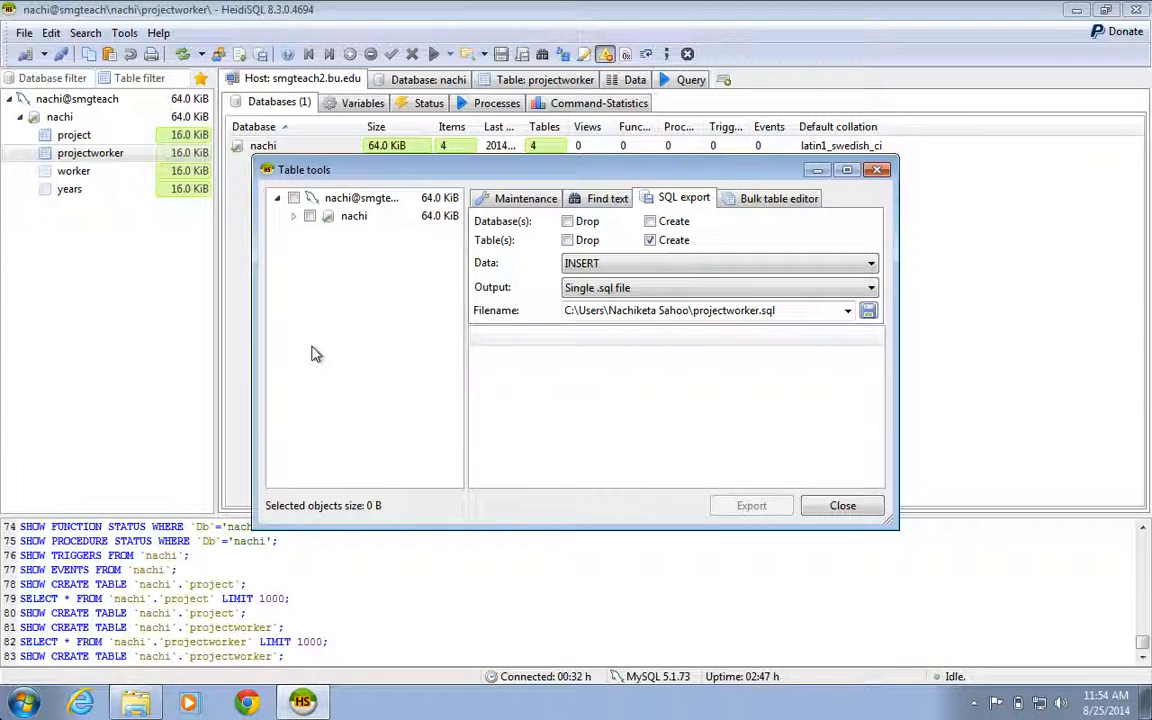
{"action": "left_click", "coordinate": [293, 217]}
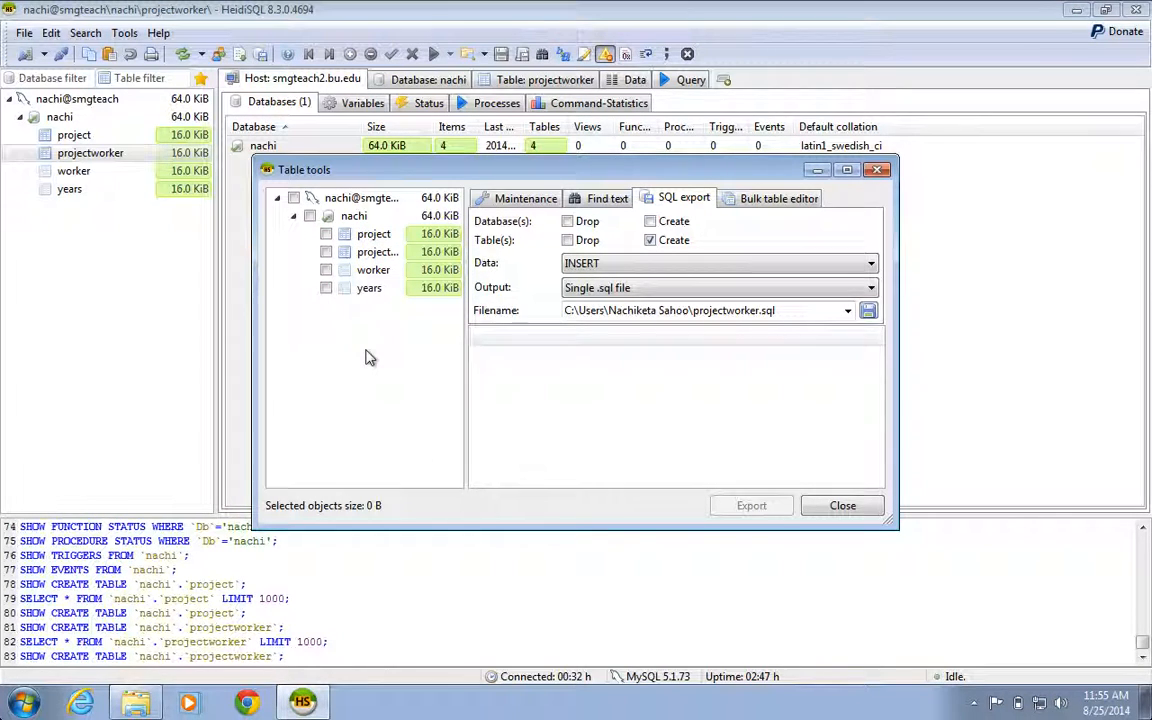
{"action": "left_click", "coordinate": [310, 216]}
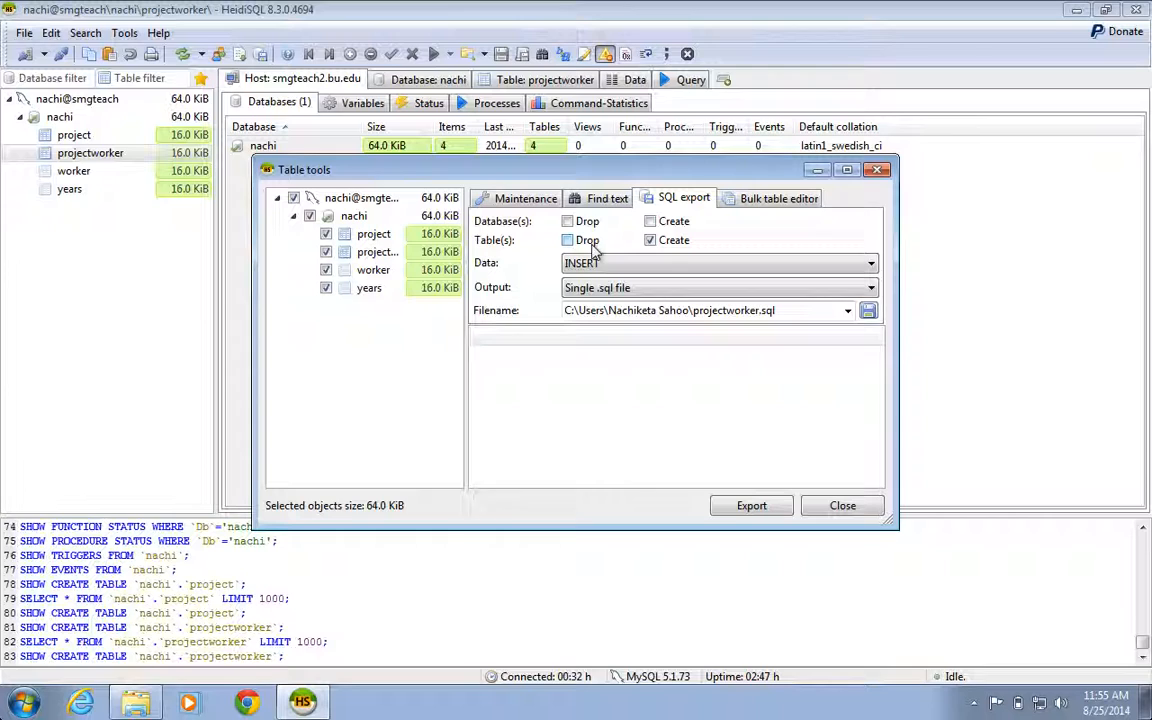
{"action": "left_click", "coordinate": [567, 241]}
Step: Set the export's output file to pw.sql in the user's home folder, run the export and close the table tools
{"action": "mouse_move", "coordinate": [789, 310]}
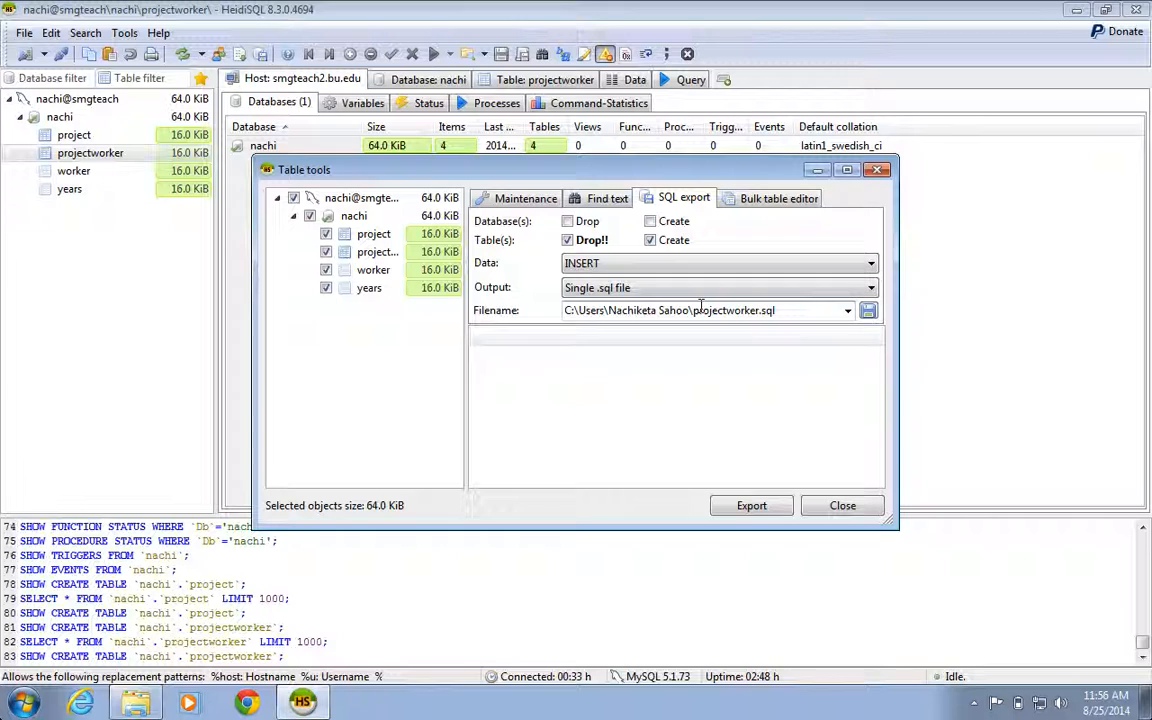
{"action": "mouse_move", "coordinate": [700, 303]}
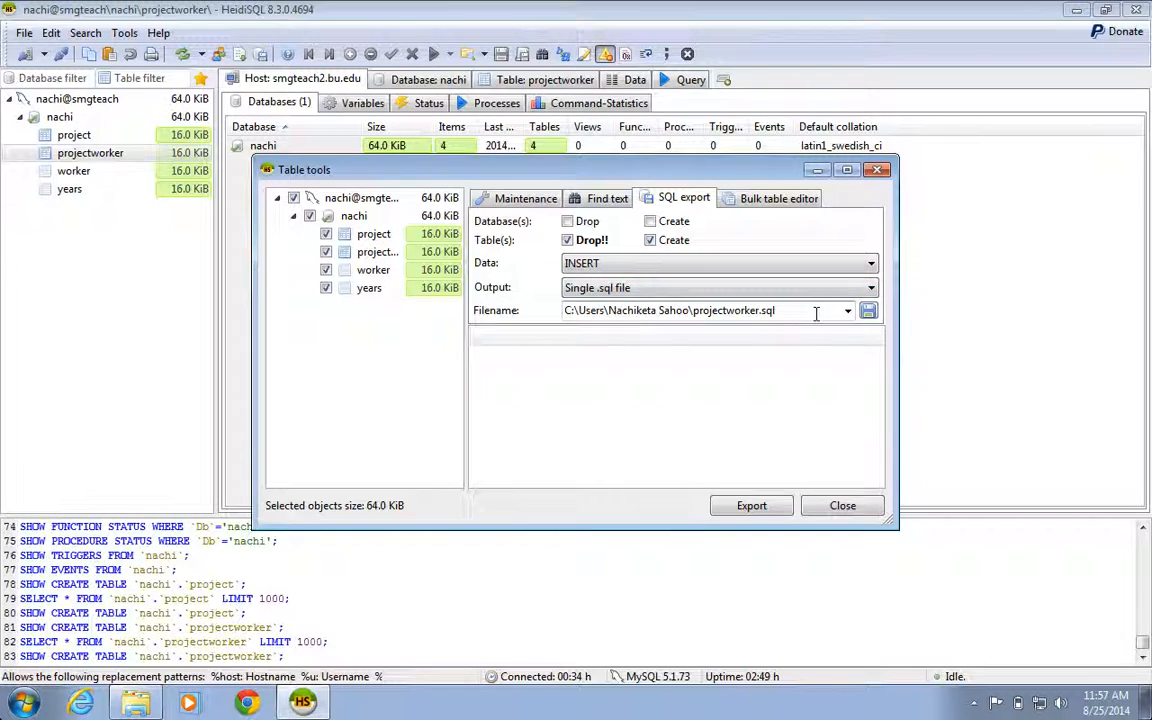
{"action": "left_click", "coordinate": [868, 312]}
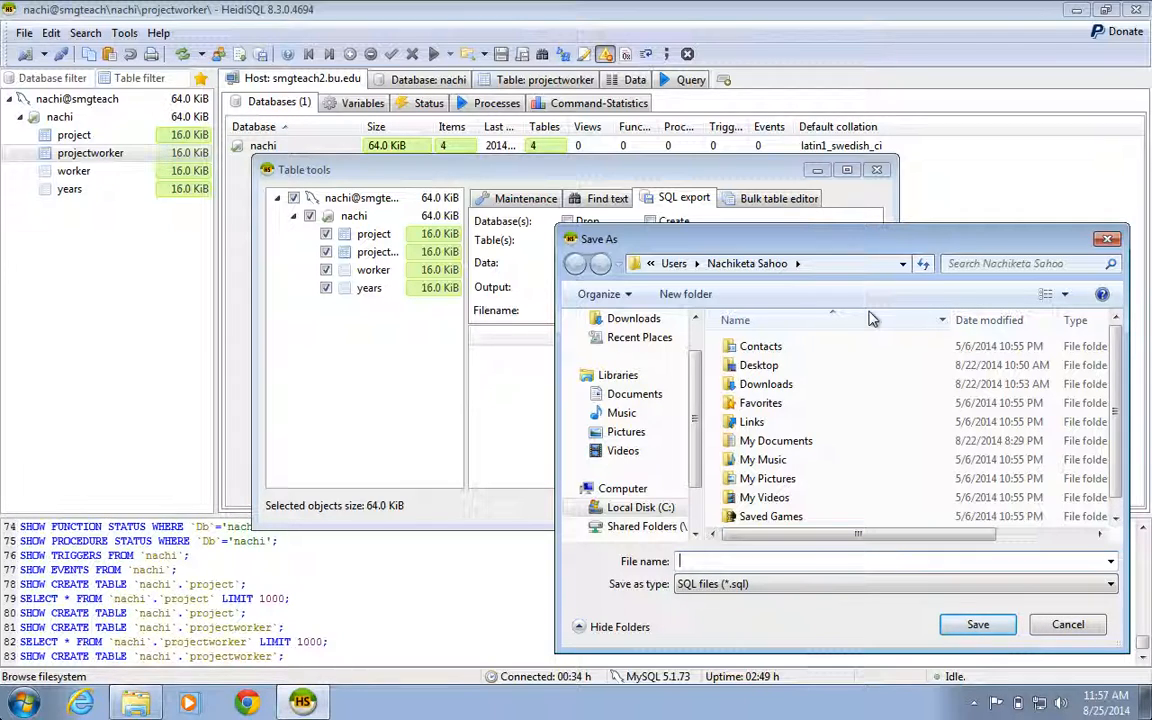
{"action": "type", "text": "pw.sql"}
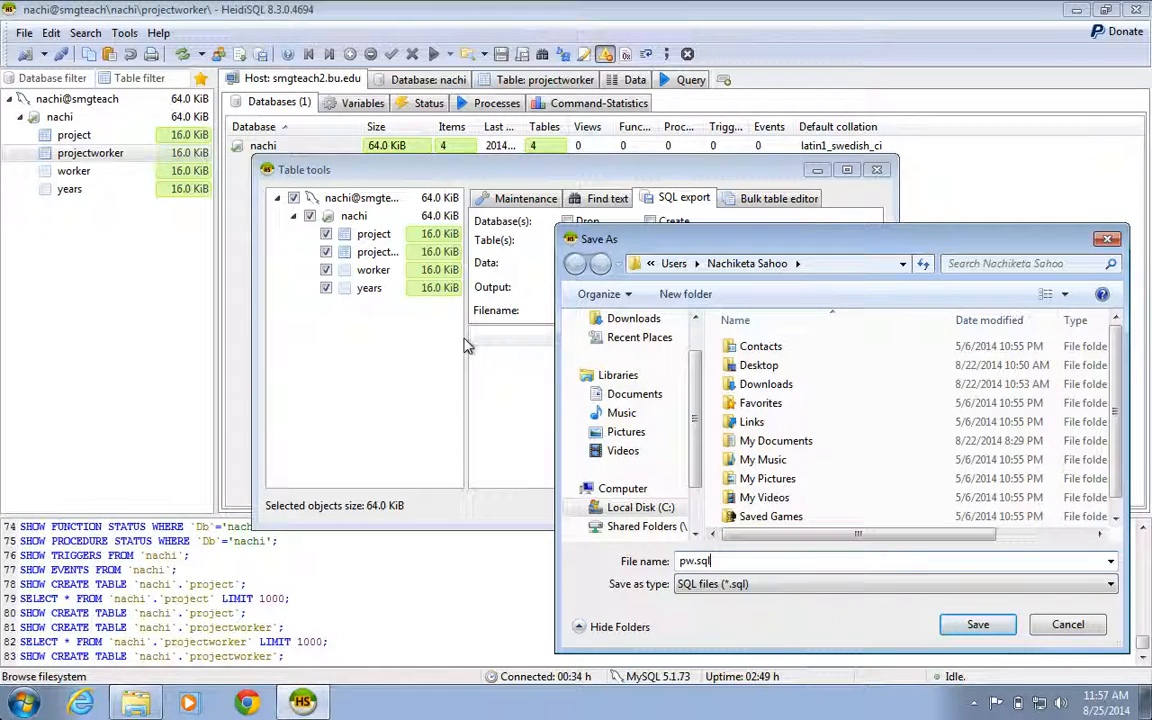
{"action": "left_click", "coordinate": [977, 625]}
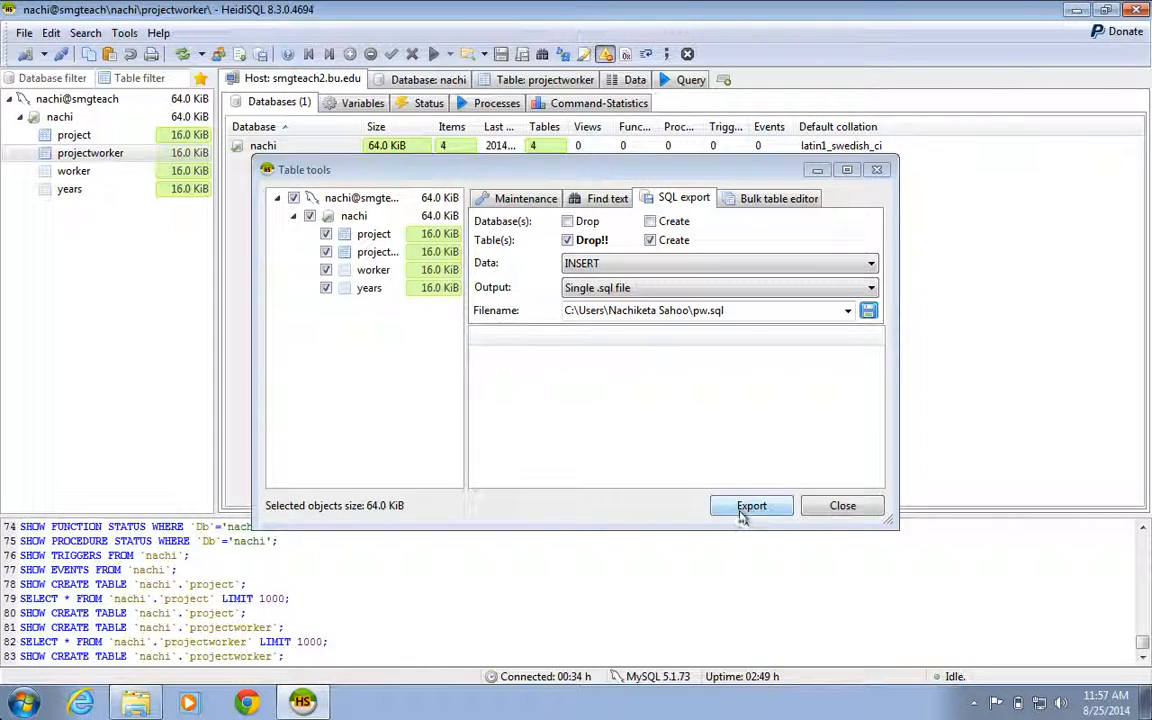
{"action": "left_click", "coordinate": [751, 506]}
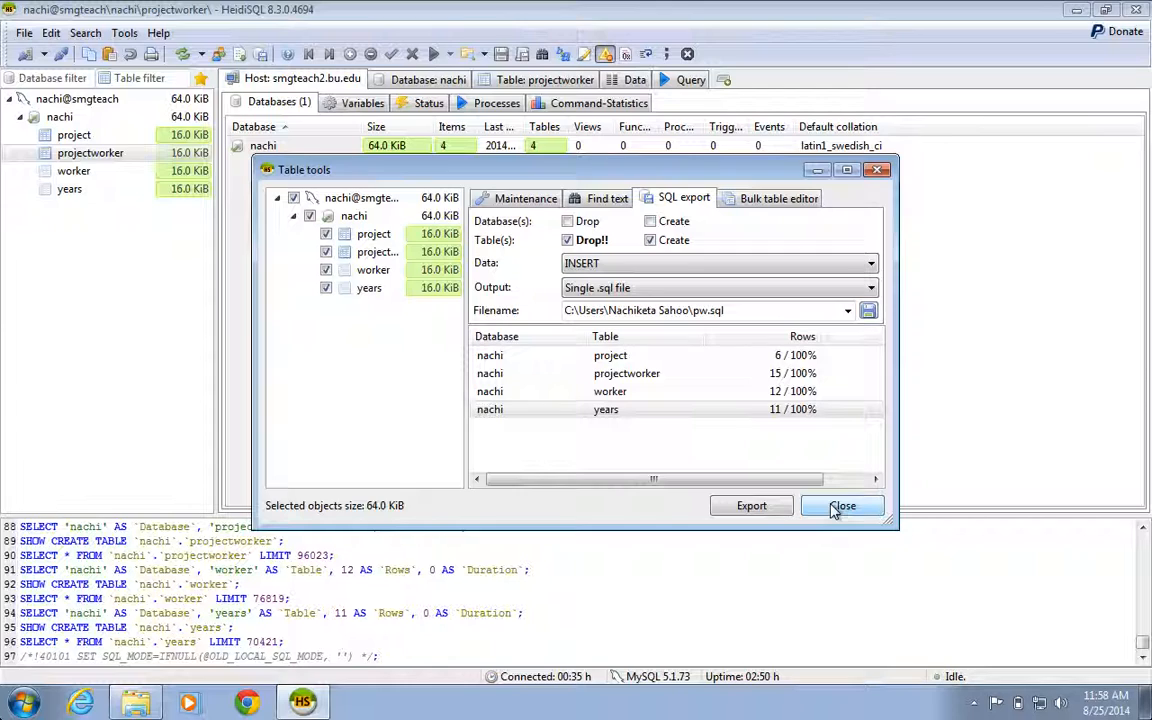
{"action": "left_click", "coordinate": [840, 507]}
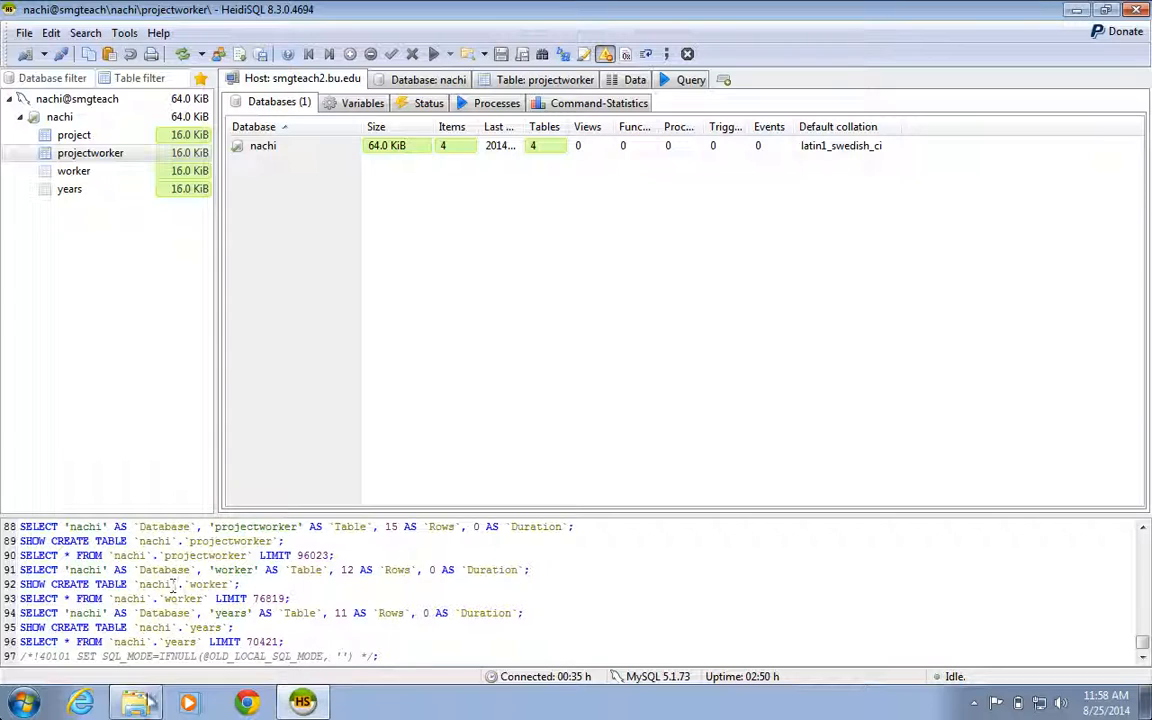
Step: Switch to File Explorer and open the exported pw.sql script using the saved session for smgteach2.bu.edu
{"action": "mouse_move", "coordinate": [138, 704]}
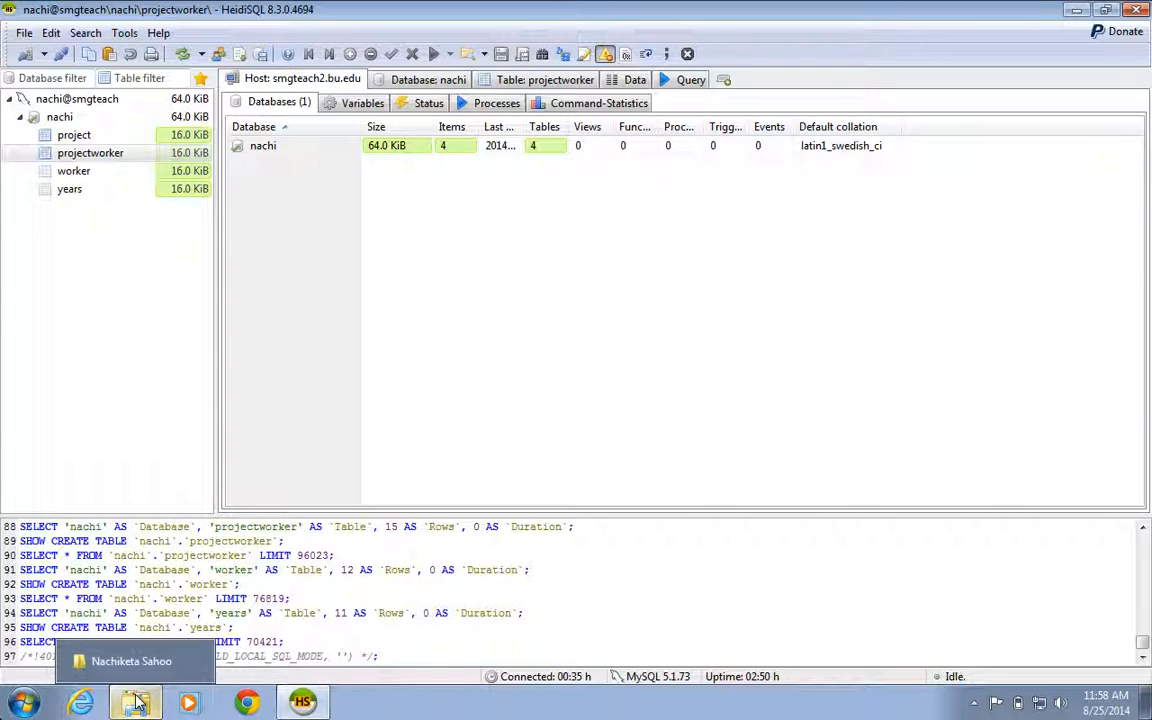
{"action": "left_click", "coordinate": [138, 704]}
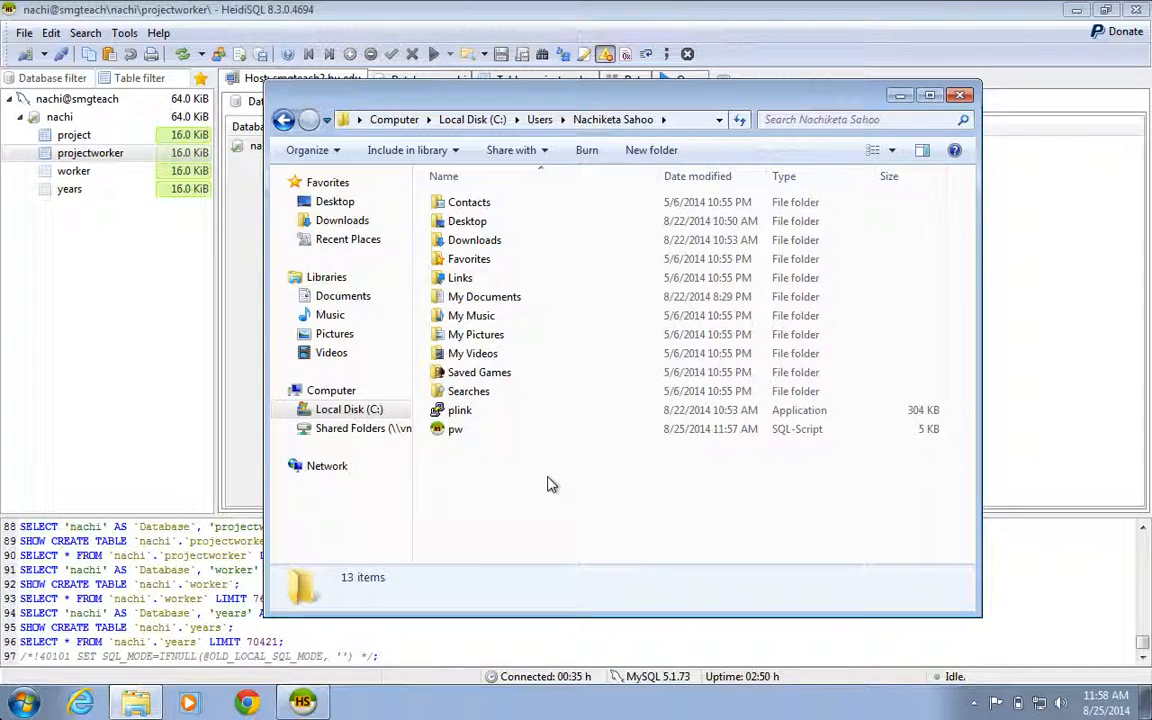
{"action": "double_click", "coordinate": [474, 435]}
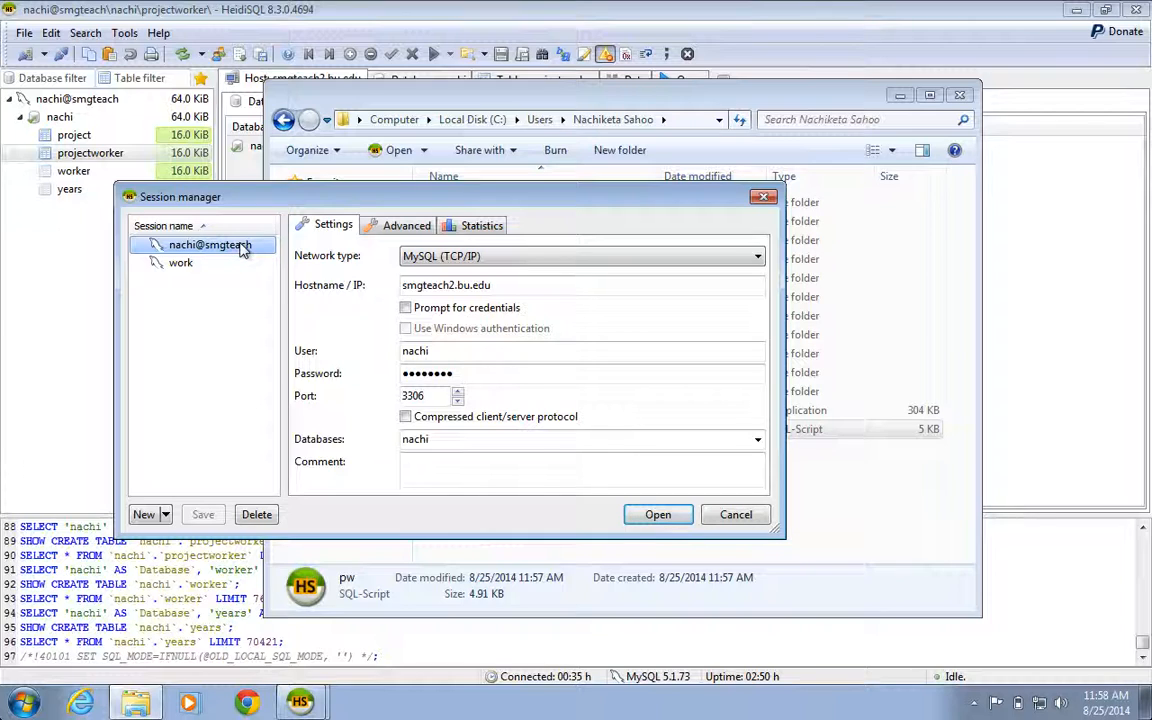
{"action": "left_click", "coordinate": [660, 516]}
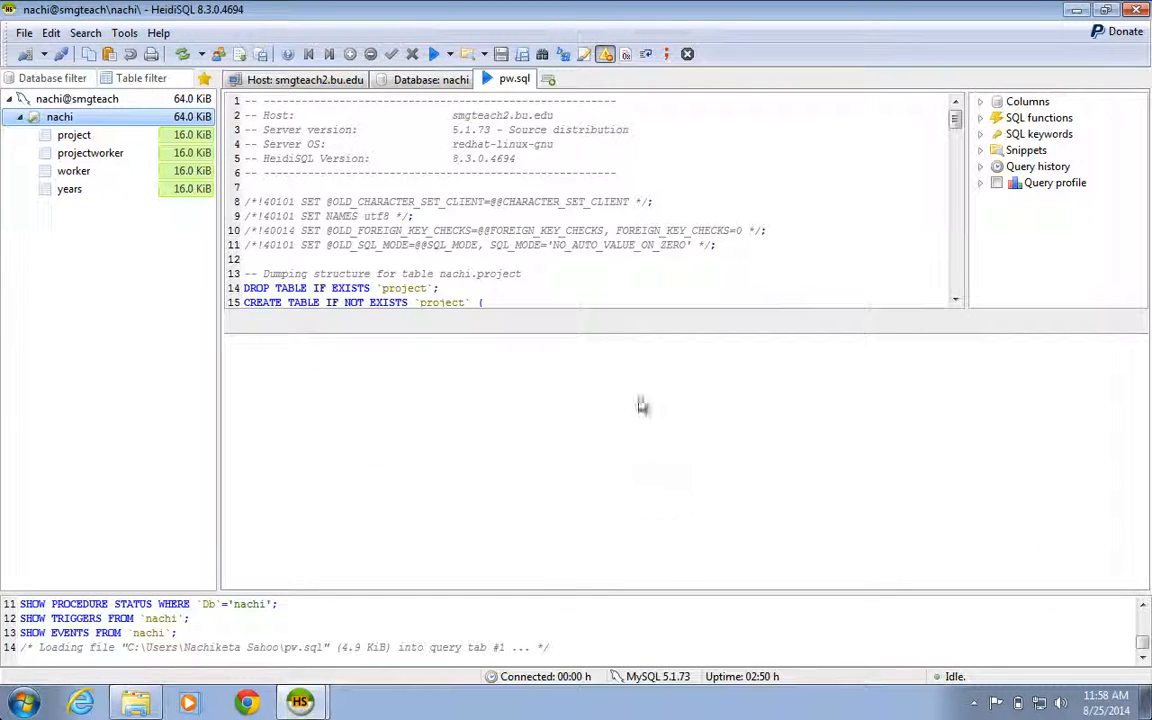
Step: Enlarge the query editor and examine the DROP, CREATE TABLE and INSERT statements for each table in pw.sql
{"action": "left_click", "coordinate": [557, 181]}
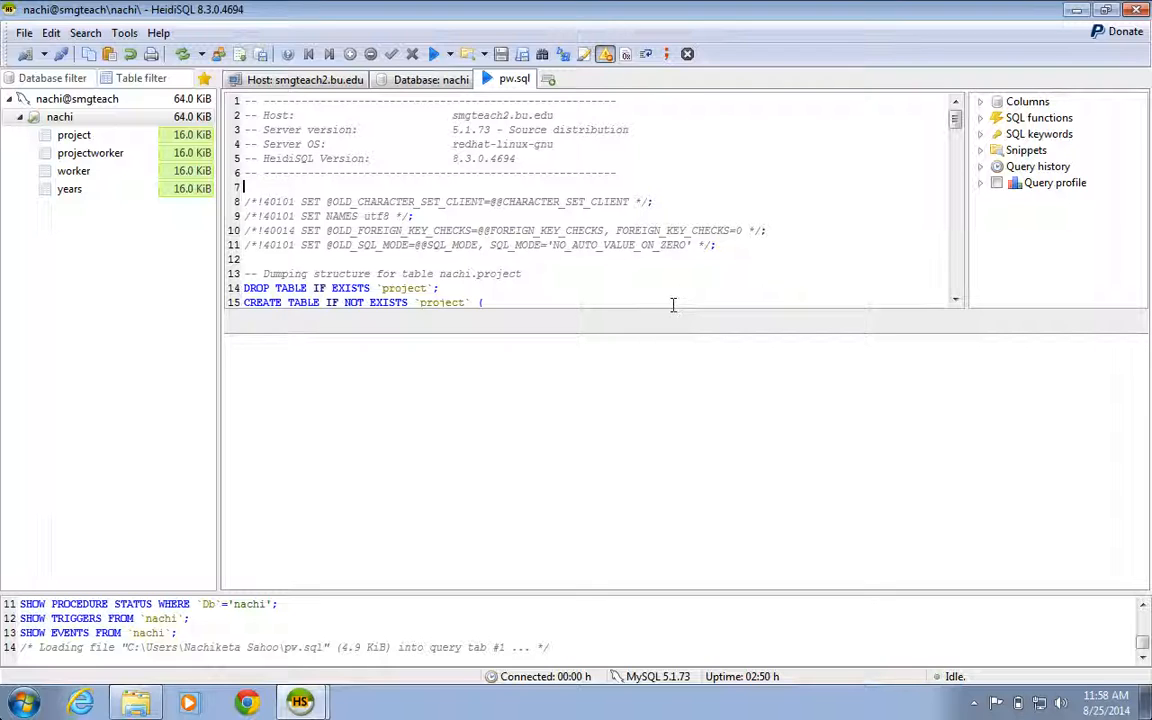
{"action": "left_click_drag", "start_coordinate": [670, 311], "coordinate": [660, 505]}
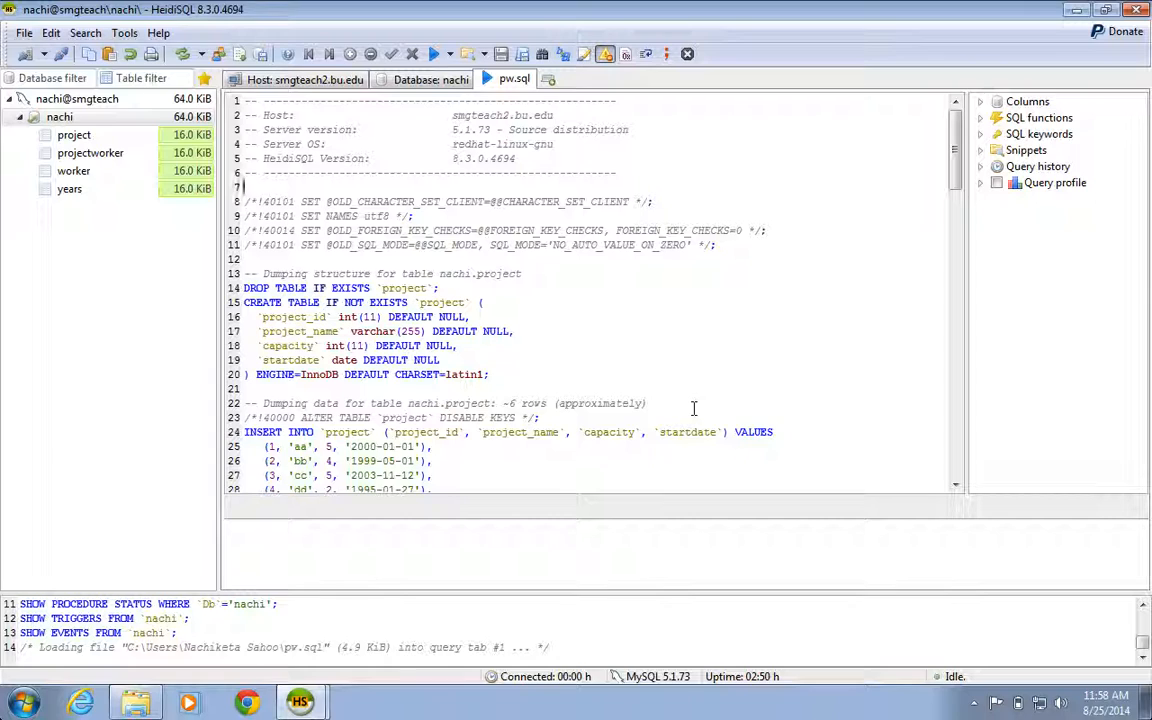
{"action": "scroll", "coordinate": [693, 408], "scroll_direction": "down", "scroll_amount": 1}
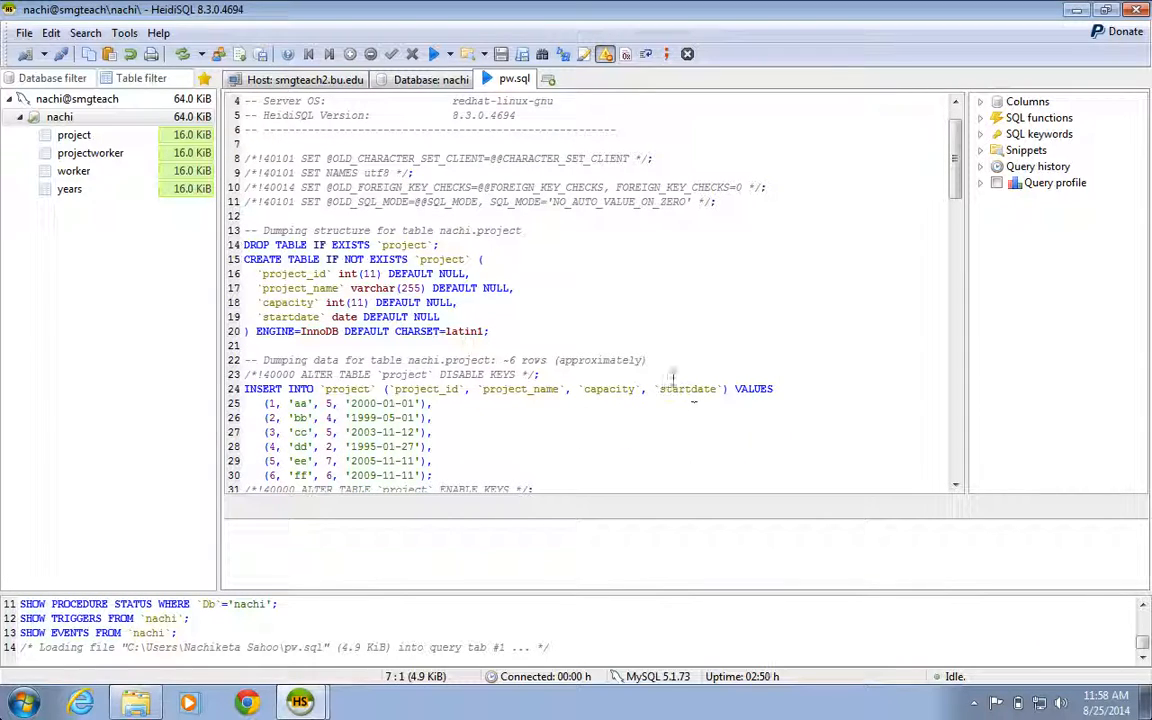
{"action": "left_click", "coordinate": [491, 248]}
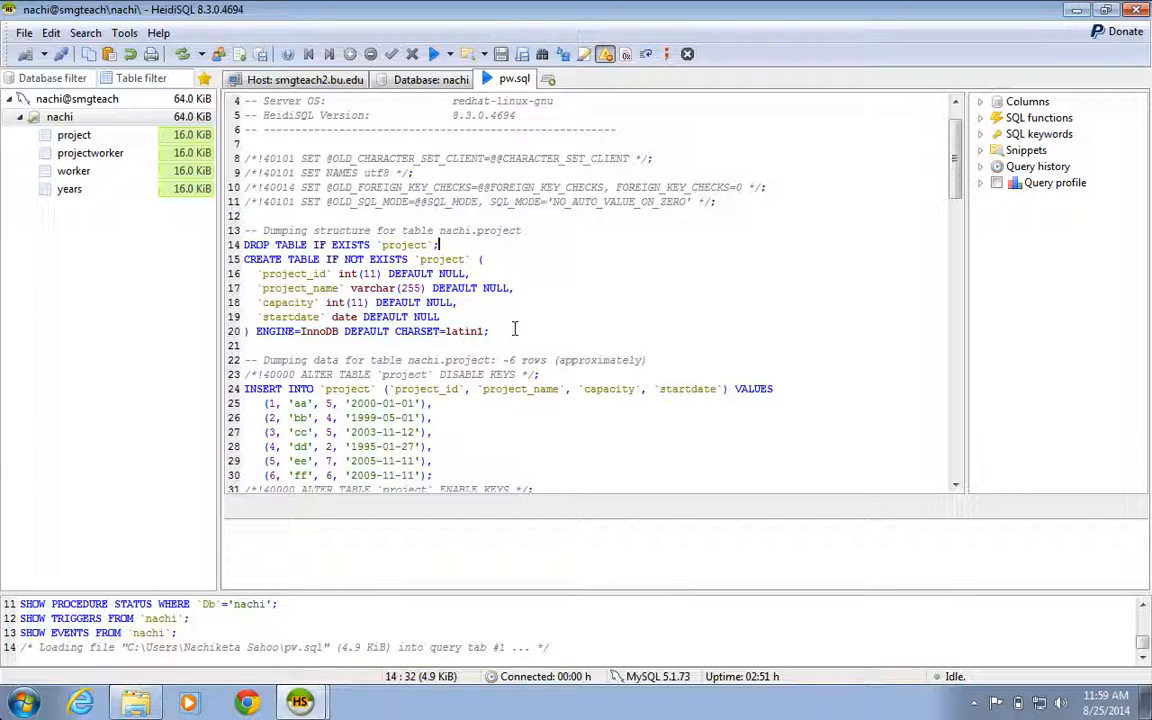
{"action": "left_click_drag", "start_coordinate": [514, 329], "coordinate": [240, 260]}
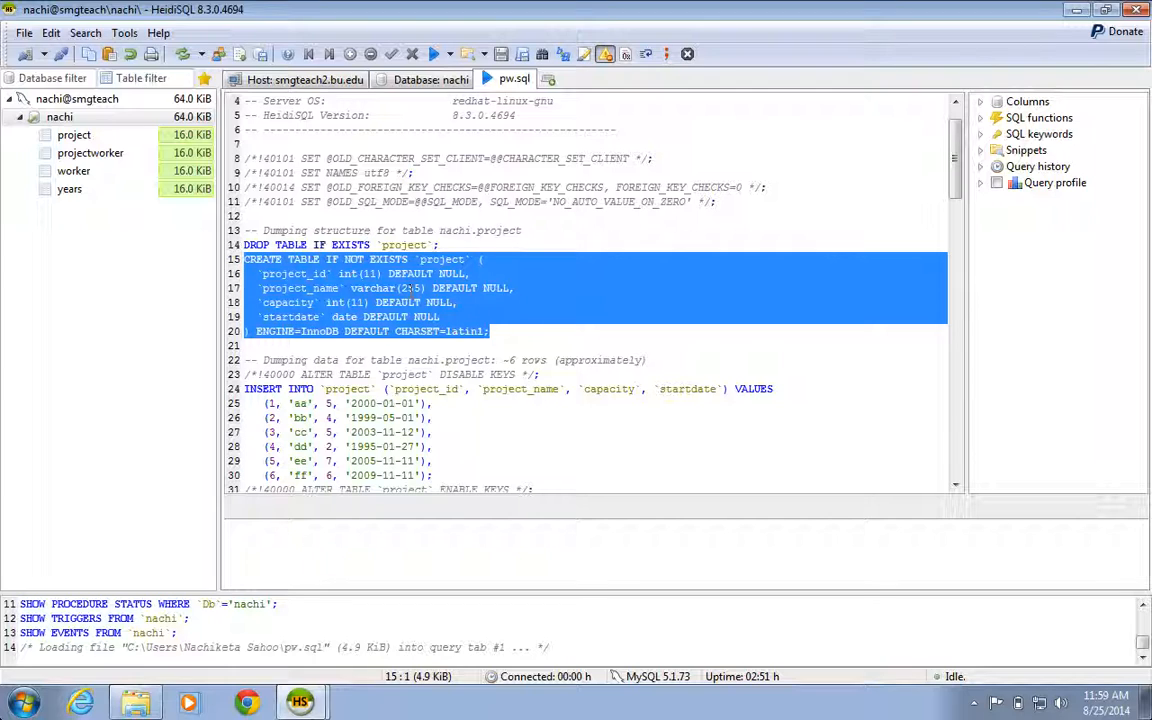
{"action": "scroll", "coordinate": [425, 360], "scroll_direction": "down", "scroll_amount": 1}
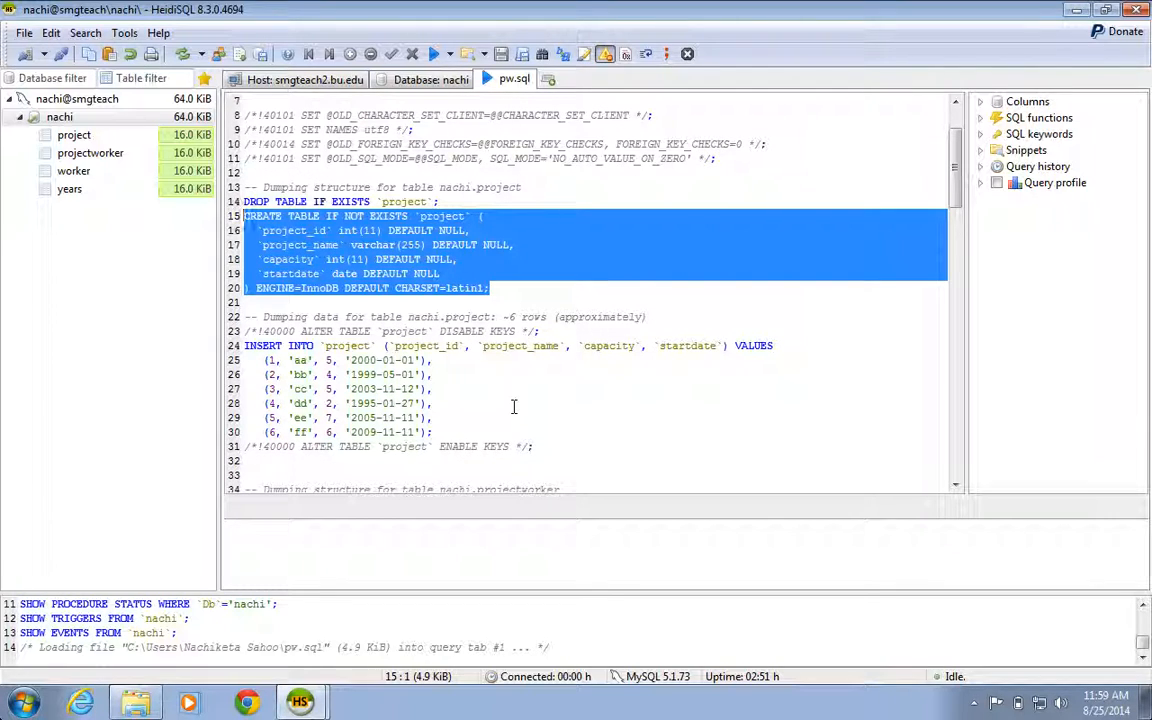
{"action": "left_click", "coordinate": [513, 405]}
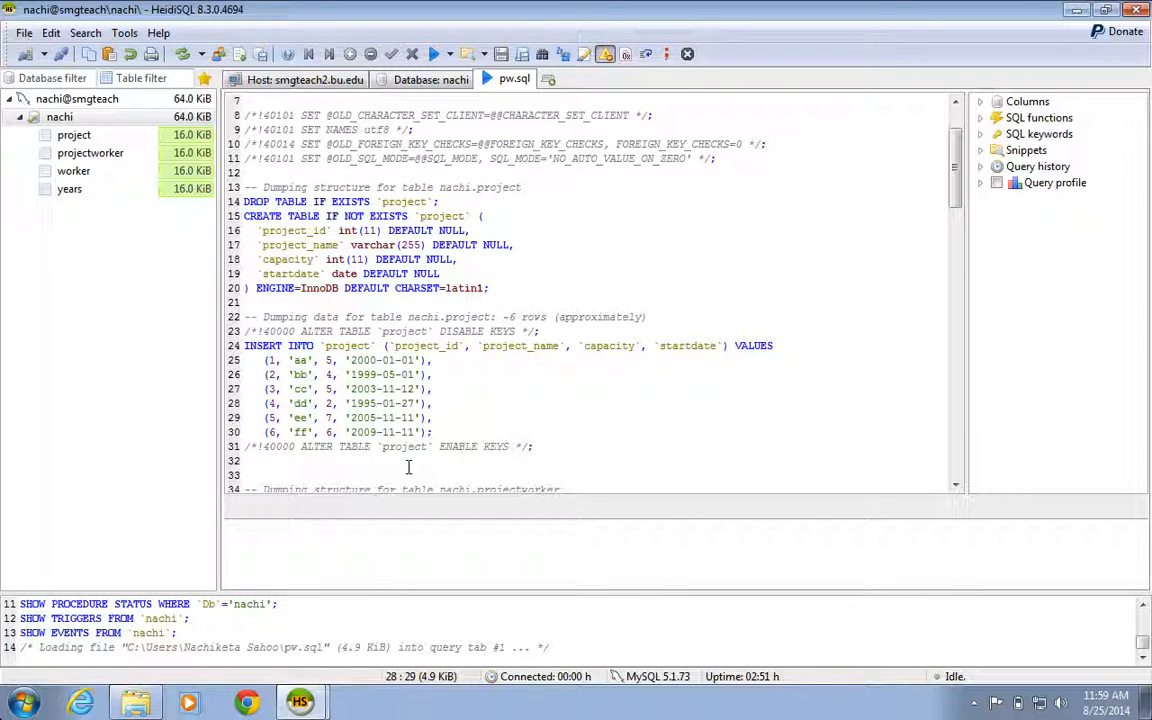
{"action": "left_click", "coordinate": [550, 277]}
{"action": "left_click", "coordinate": [582, 441]}
{"action": "scroll", "coordinate": [582, 441], "scroll_direction": "down", "scroll_amount": 3}
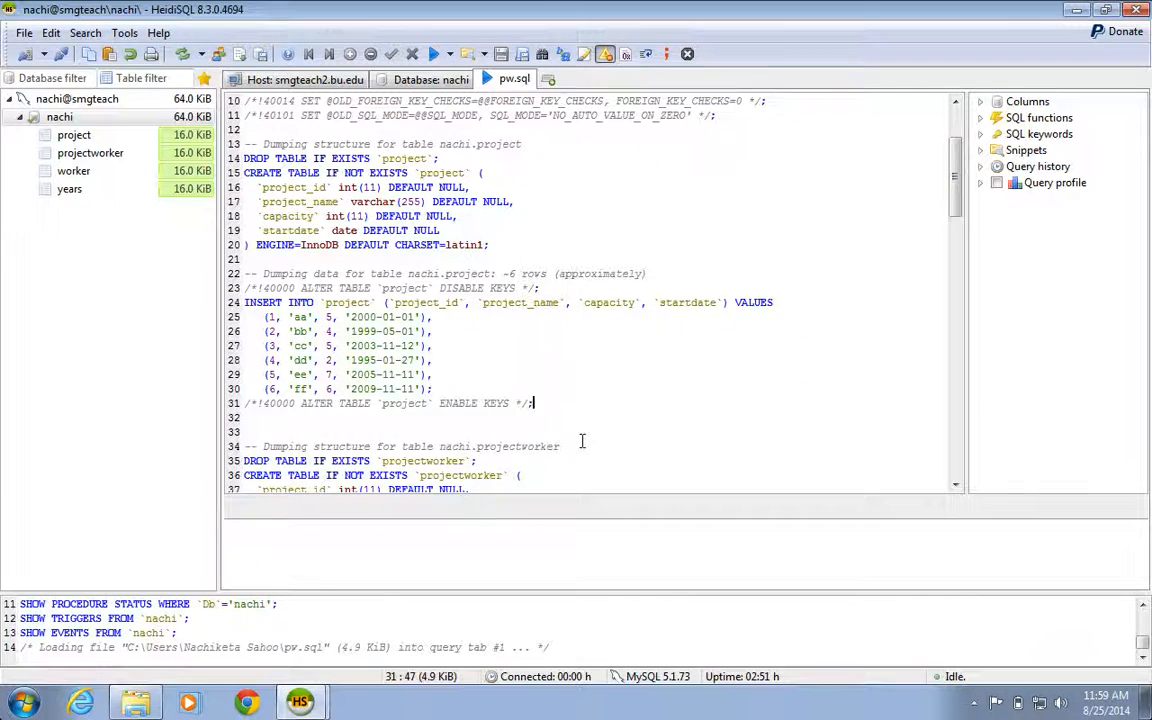
{"action": "scroll", "coordinate": [582, 441], "scroll_direction": "down", "scroll_amount": 11}
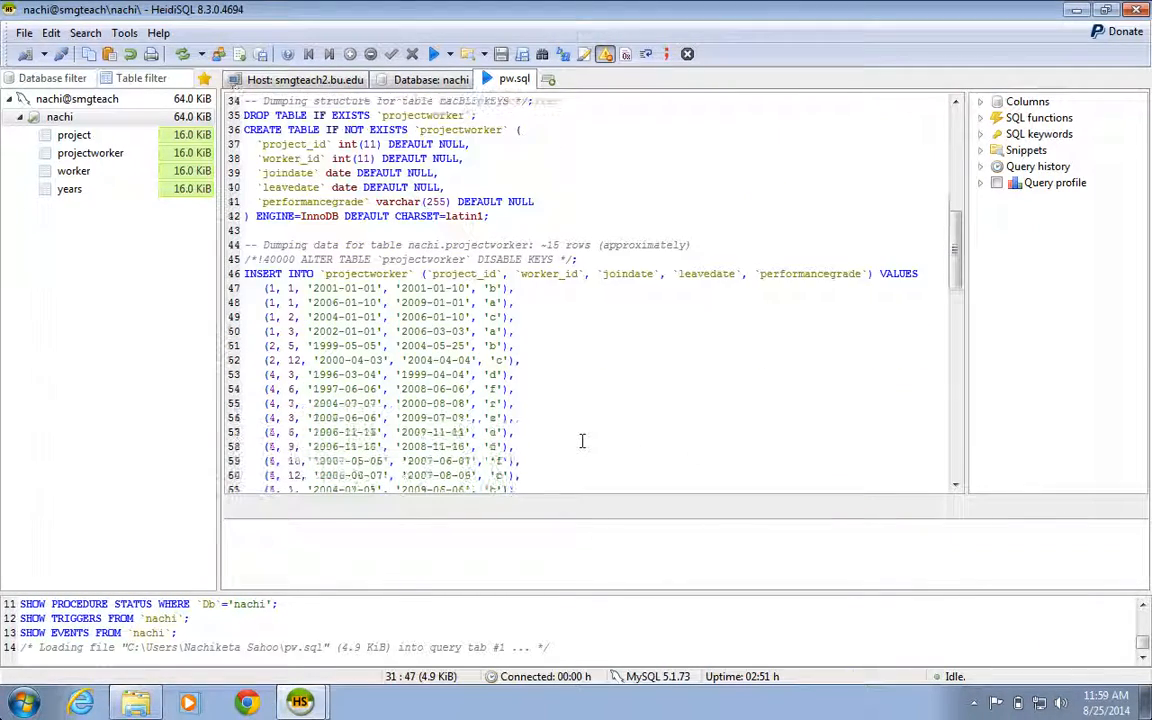
{"action": "scroll", "coordinate": [582, 441], "scroll_direction": "down", "scroll_amount": 13}
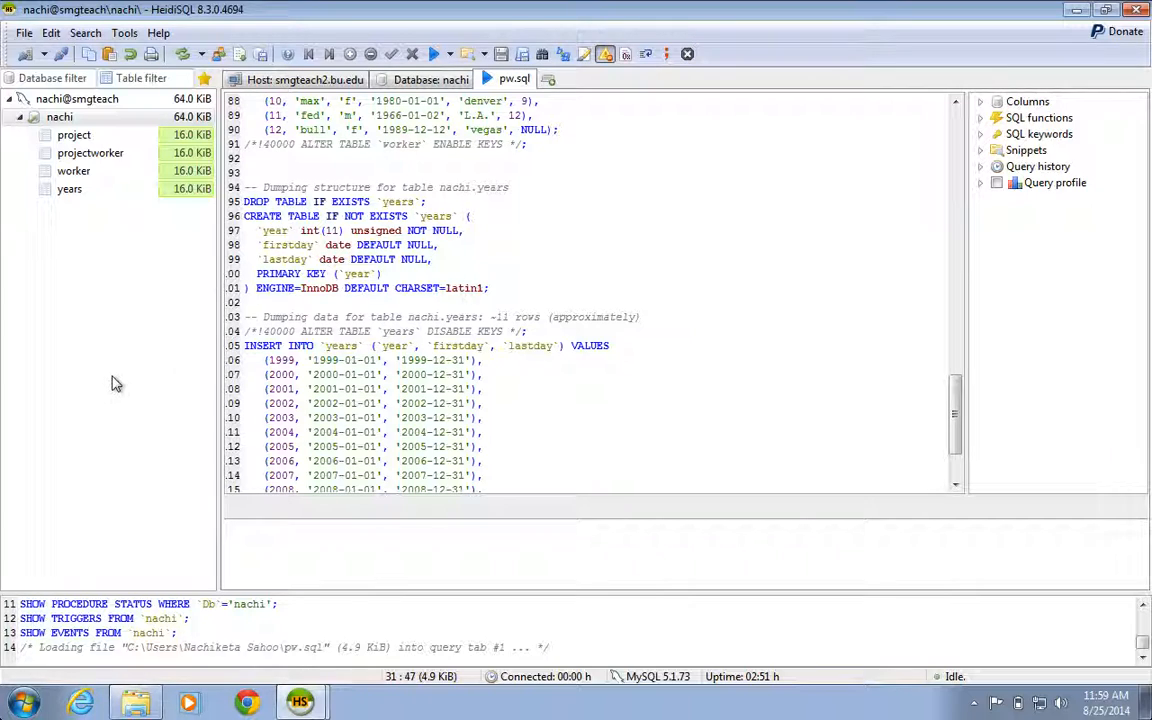
Step: Drop the project, projectworker, worker and years tables from the database
{"action": "left_click", "coordinate": [90, 138]}
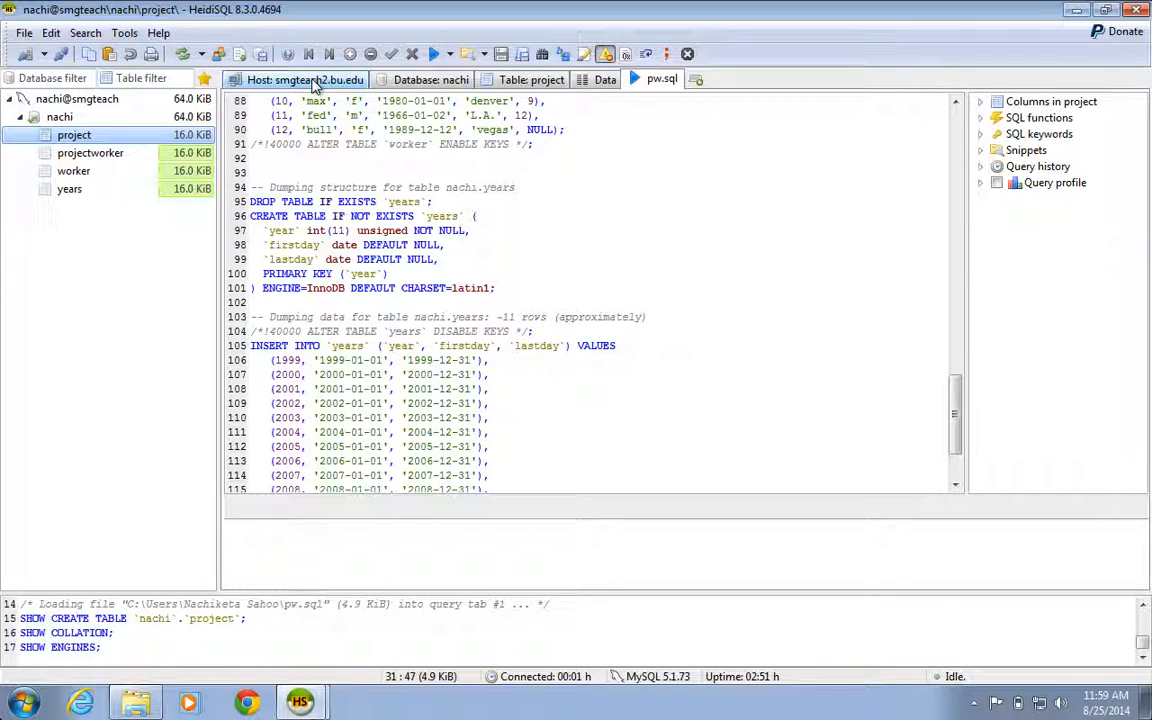
{"action": "left_click", "coordinate": [428, 80]}
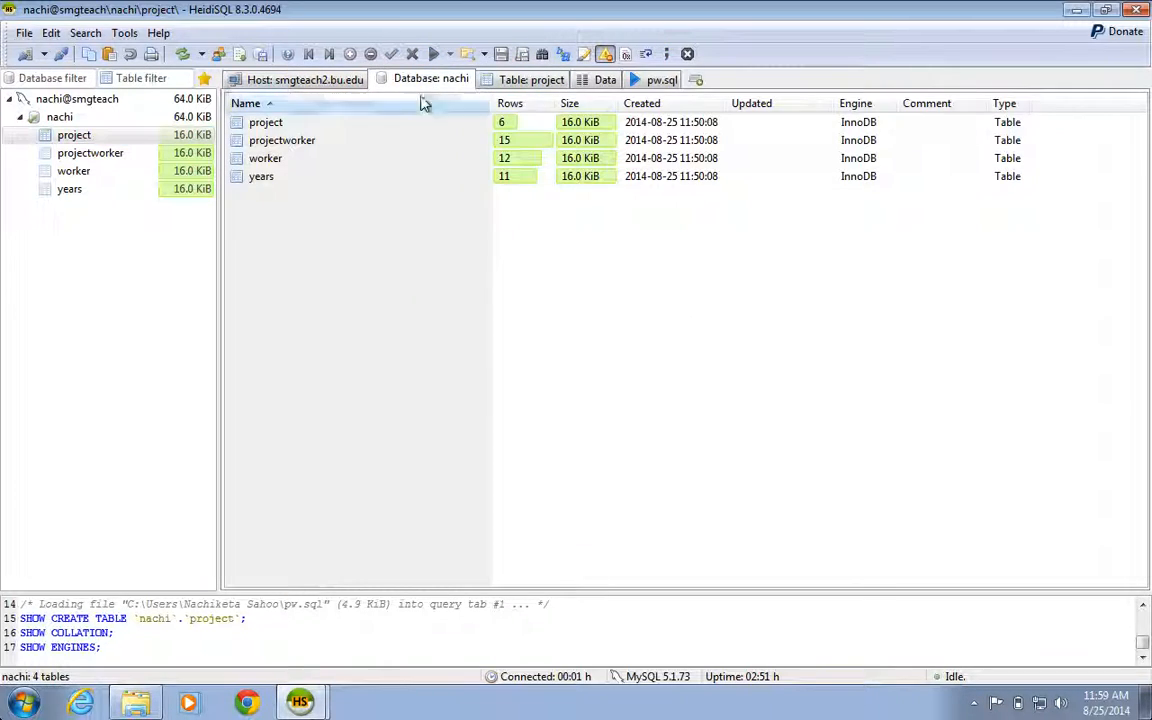
{"action": "left_click", "coordinate": [355, 122]}
{"action": "left_click", "coordinate": [334, 178], "text": "shift"}
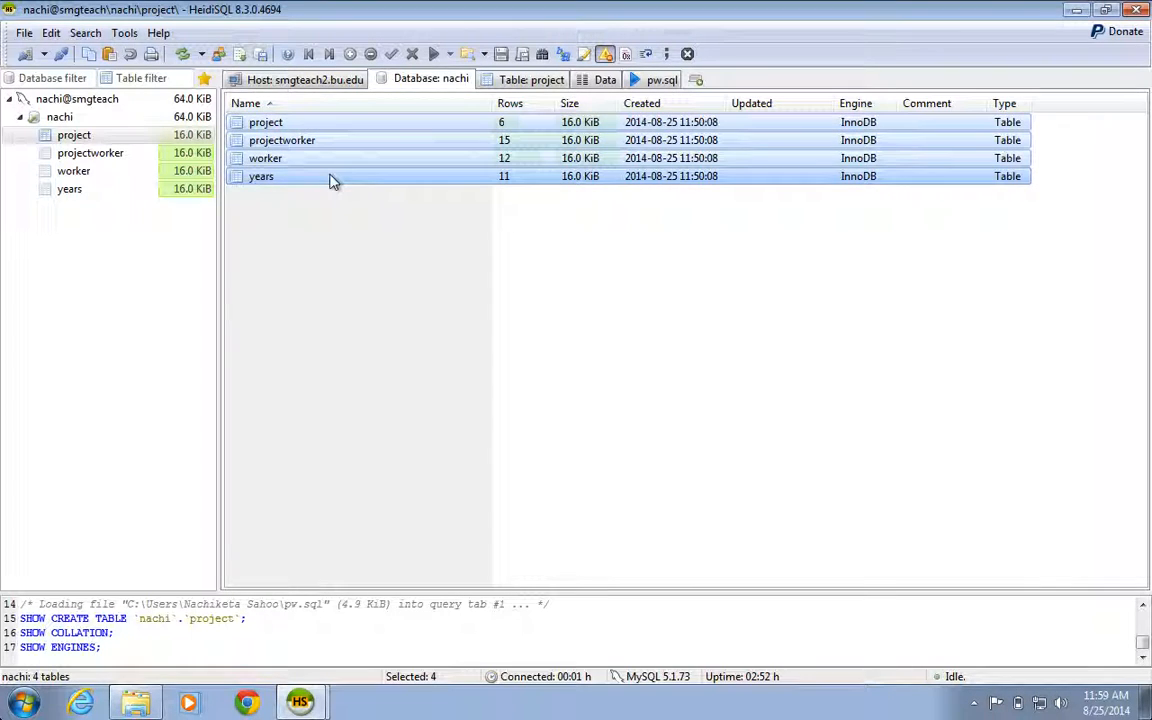
{"action": "right_click", "coordinate": [333, 180]}
{"action": "left_click", "coordinate": [402, 207]}
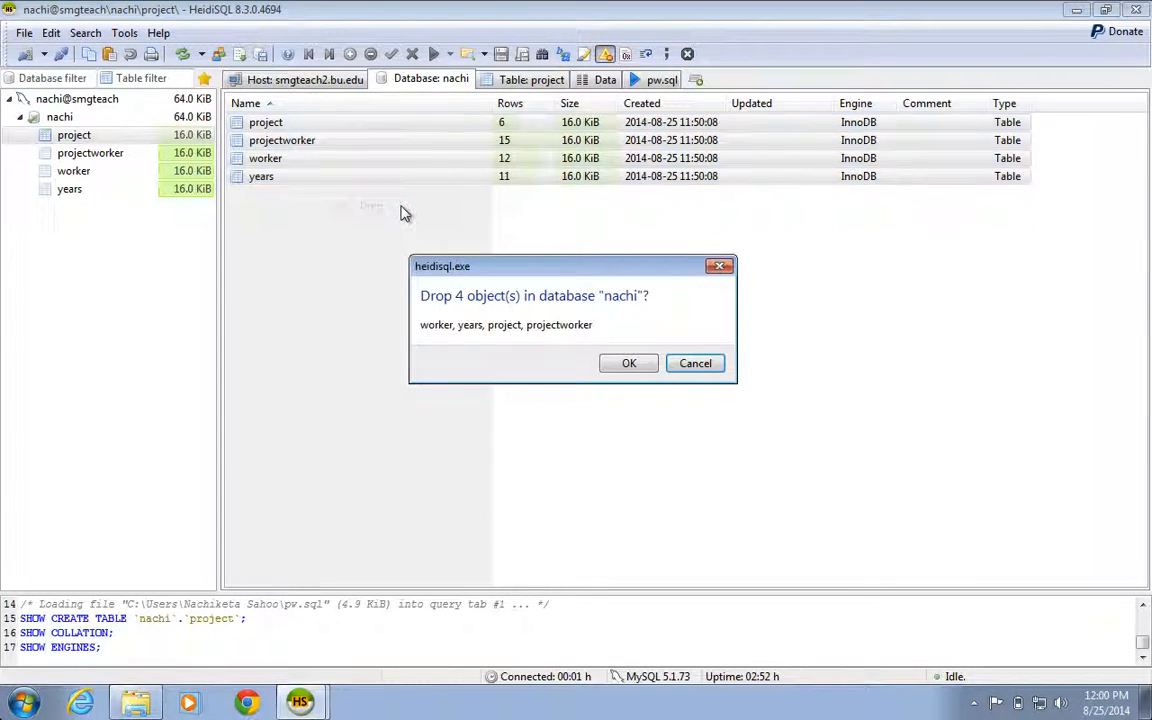
{"action": "left_click", "coordinate": [630, 363]}
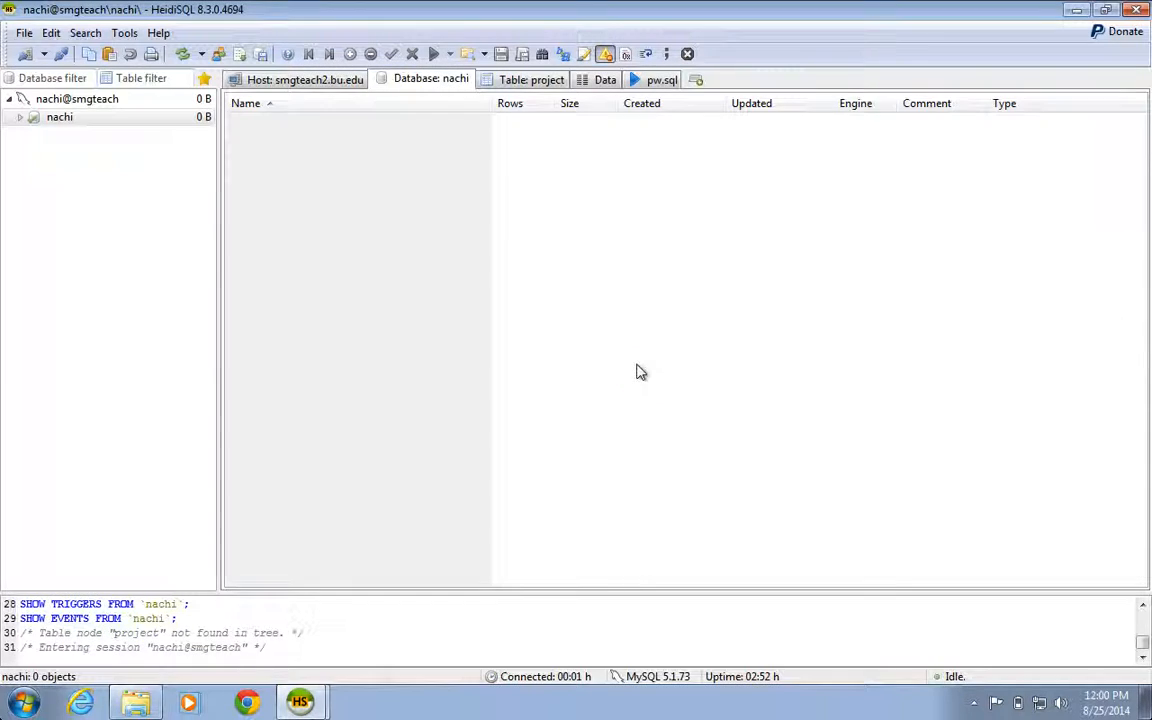
Step: Run the whole pw.sql script on the emptied database to recreate its tables and data, and dismiss the resulting message
{"action": "left_click", "coordinate": [17, 121]}
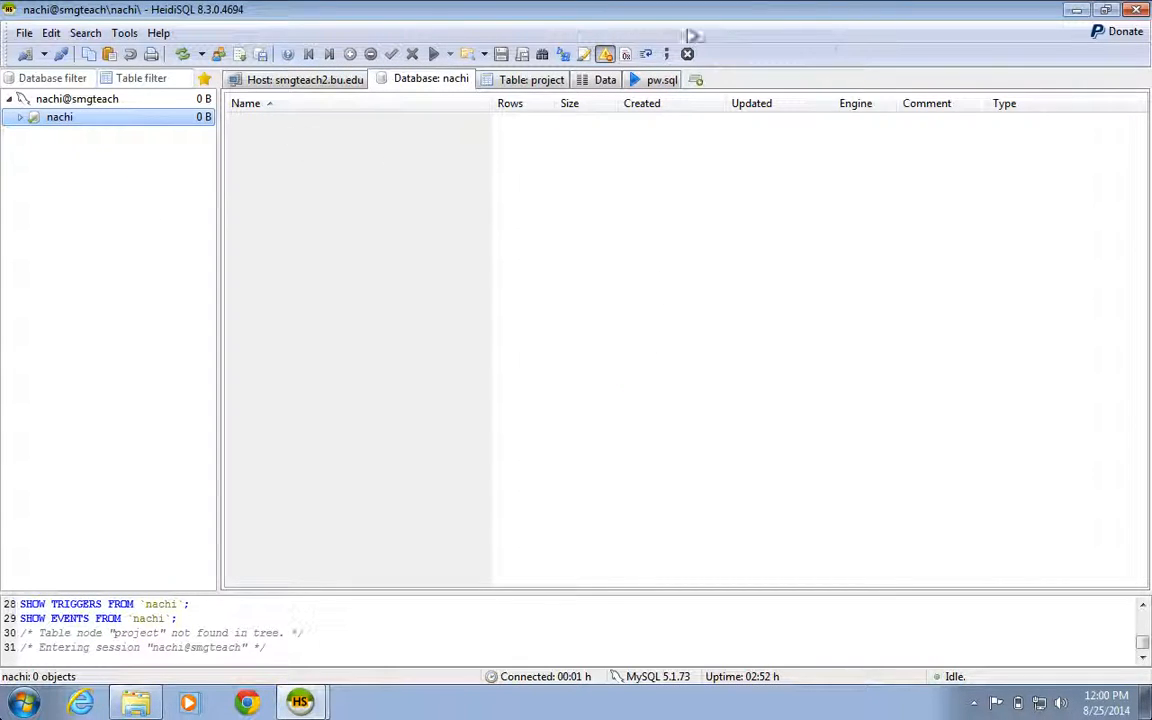
{"action": "left_click", "coordinate": [648, 86]}
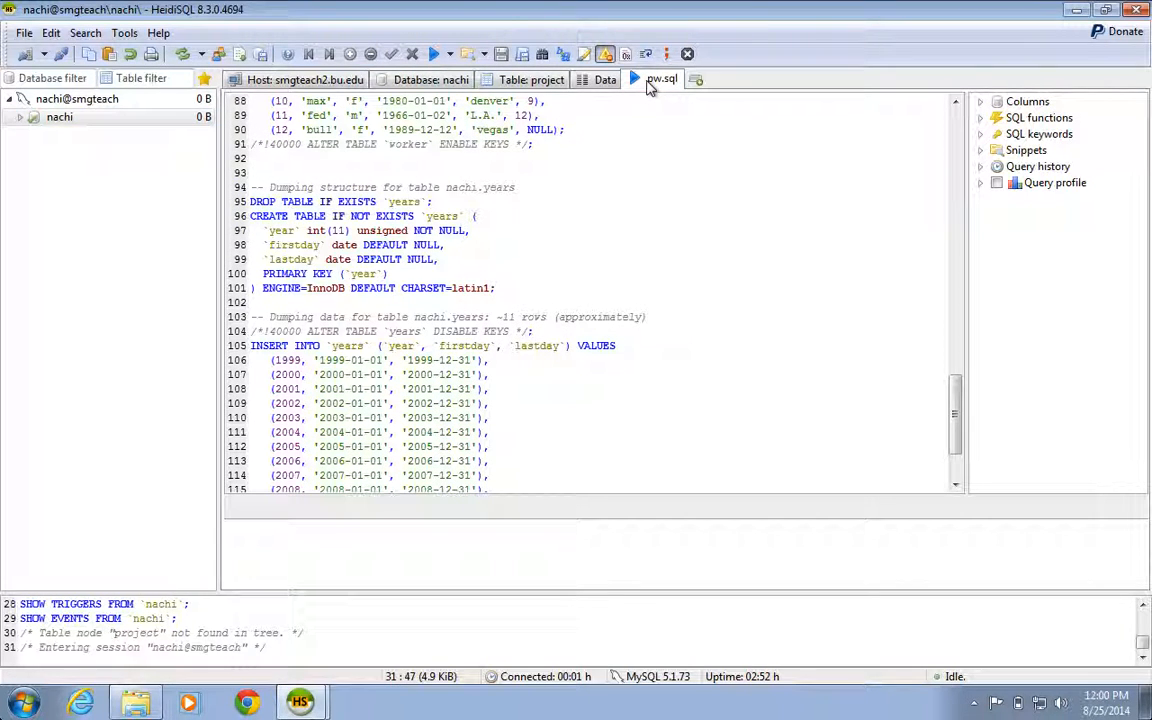
{"action": "left_click", "coordinate": [707, 291]}
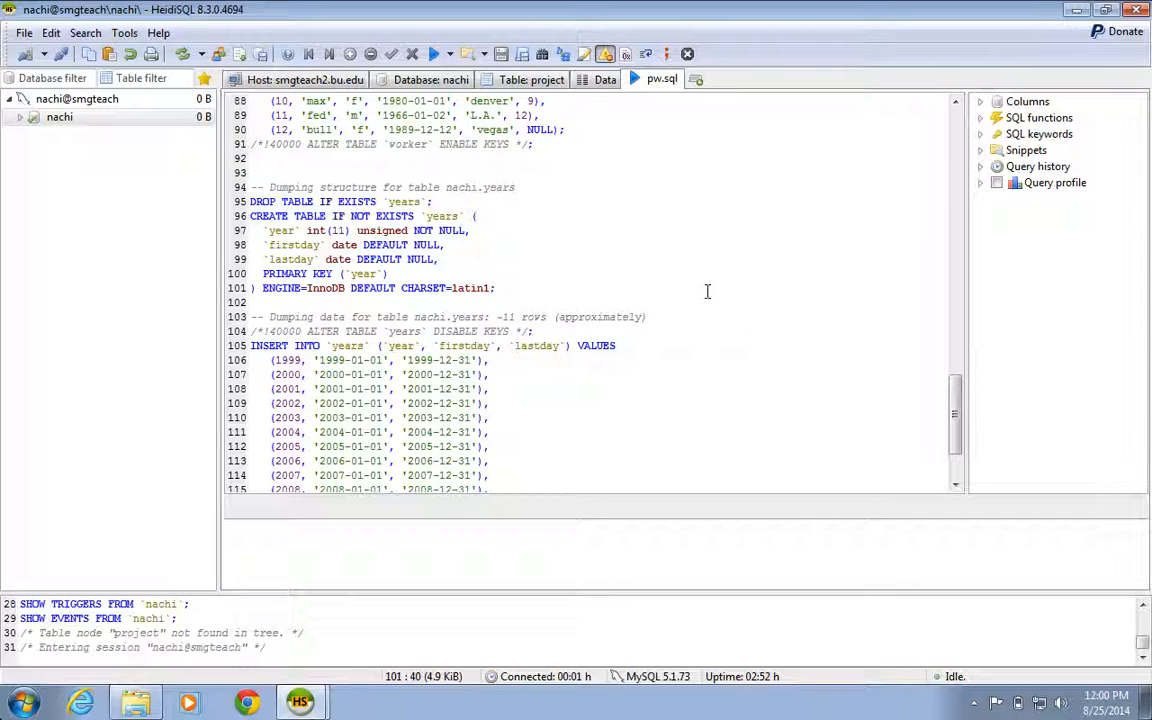
{"action": "left_click", "coordinate": [435, 55]}
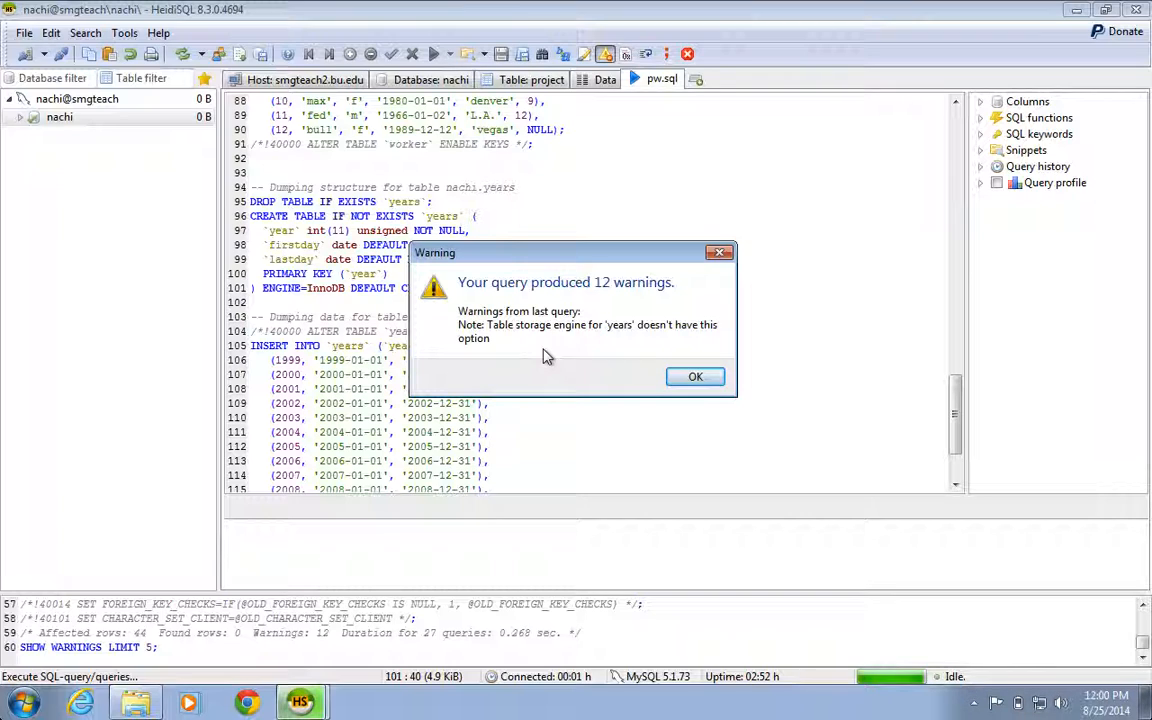
{"action": "left_click", "coordinate": [691, 378]}
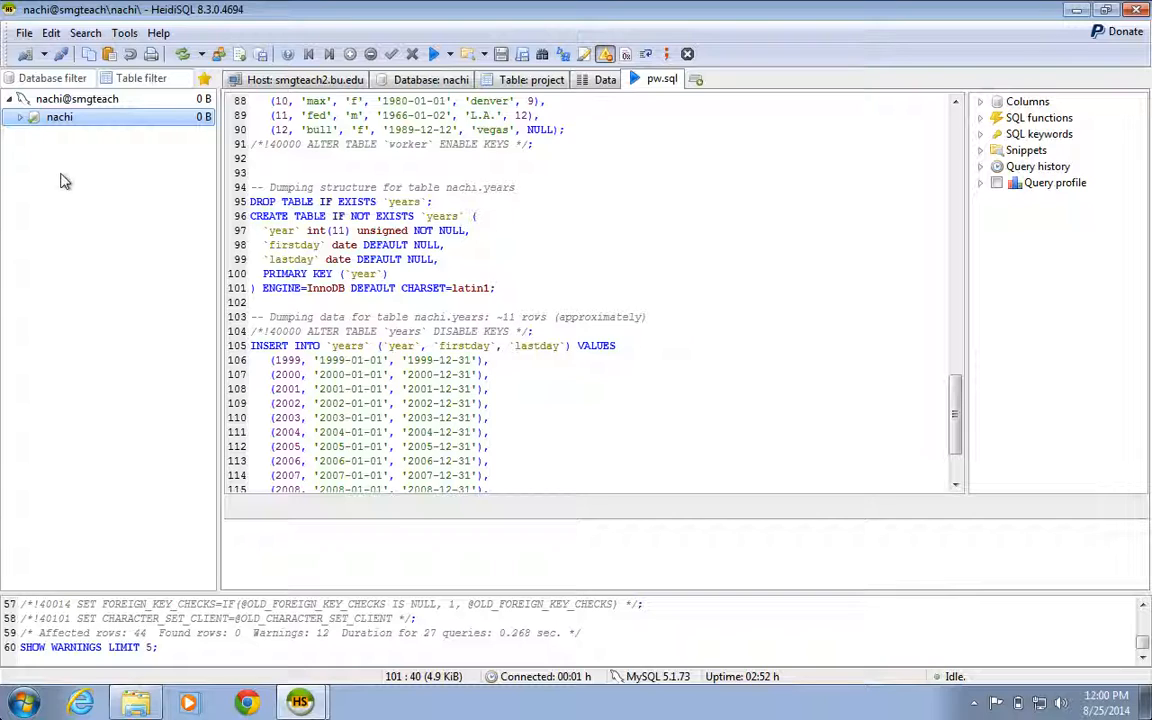
Step: Refresh the database tree and expand the database to list its restored tables
{"action": "left_click", "coordinate": [20, 116]}
{"action": "left_click", "coordinate": [183, 57]}
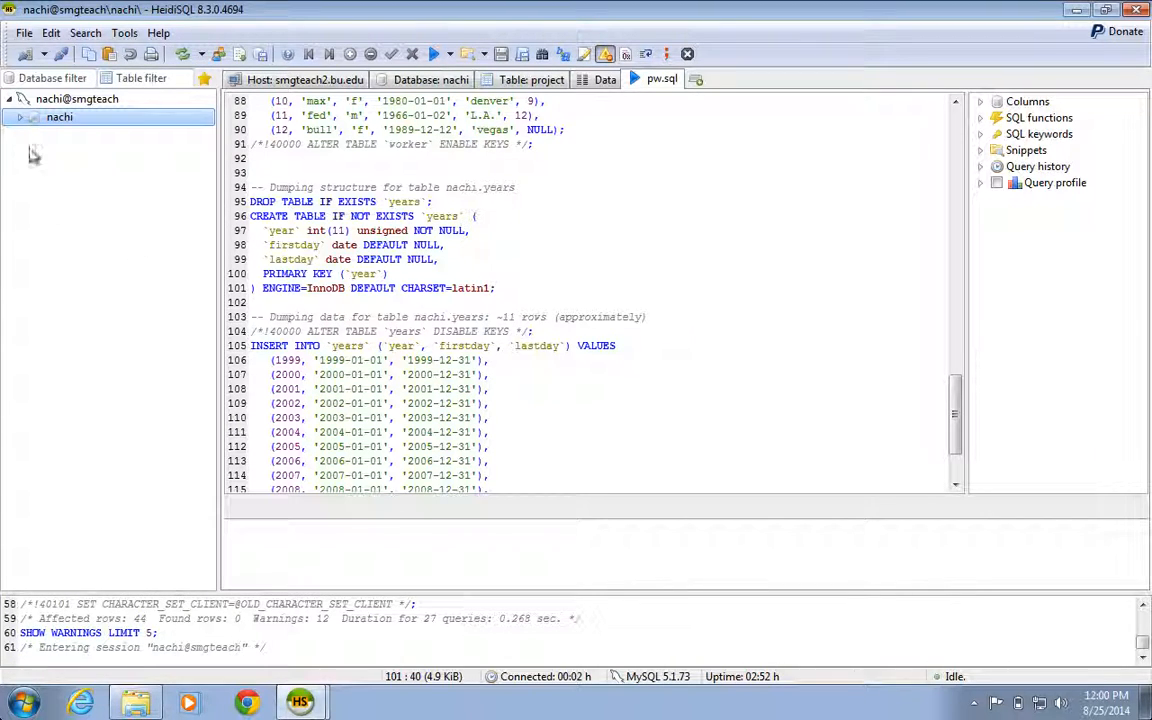
{"action": "left_click", "coordinate": [19, 118]}
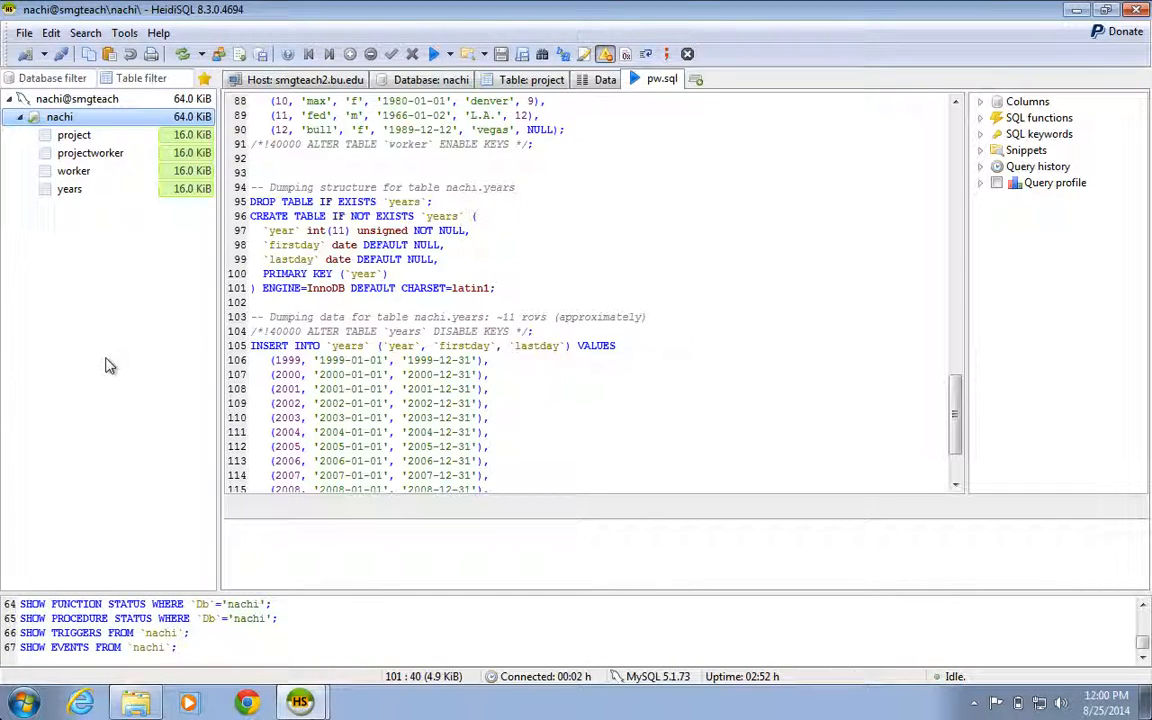
Step: View the data rows of the restored years and worker tables
{"action": "left_click", "coordinate": [106, 196]}
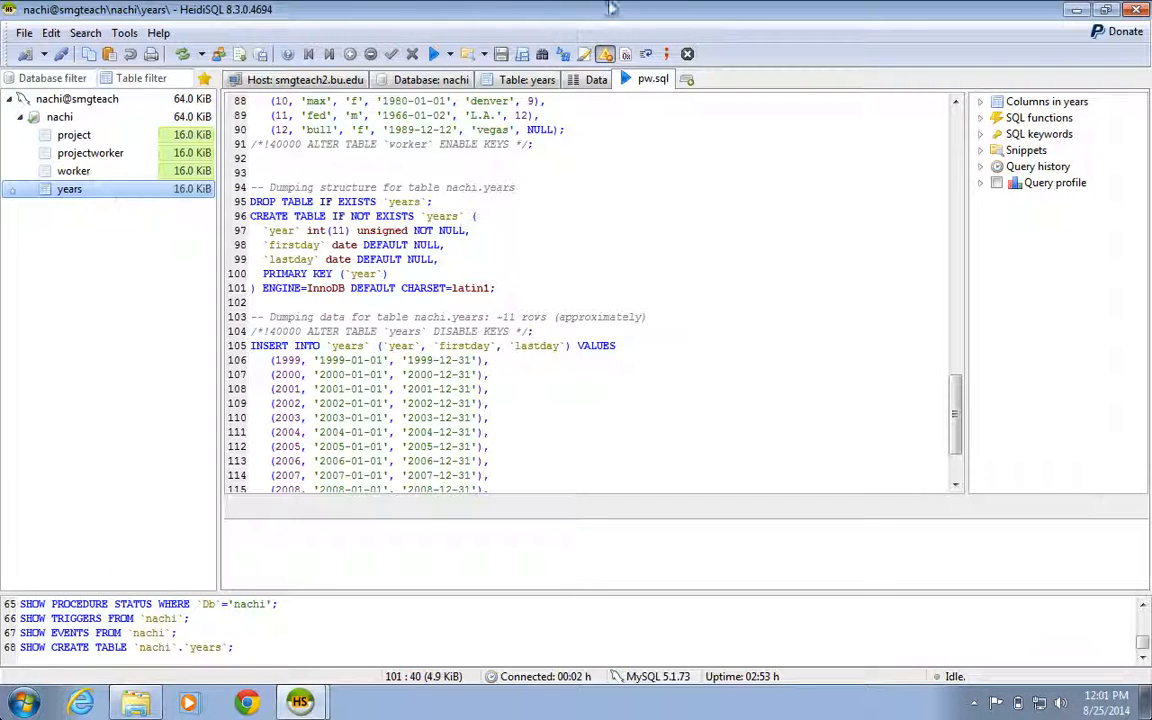
{"action": "left_click", "coordinate": [597, 84]}
{"action": "left_click", "coordinate": [598, 487]}
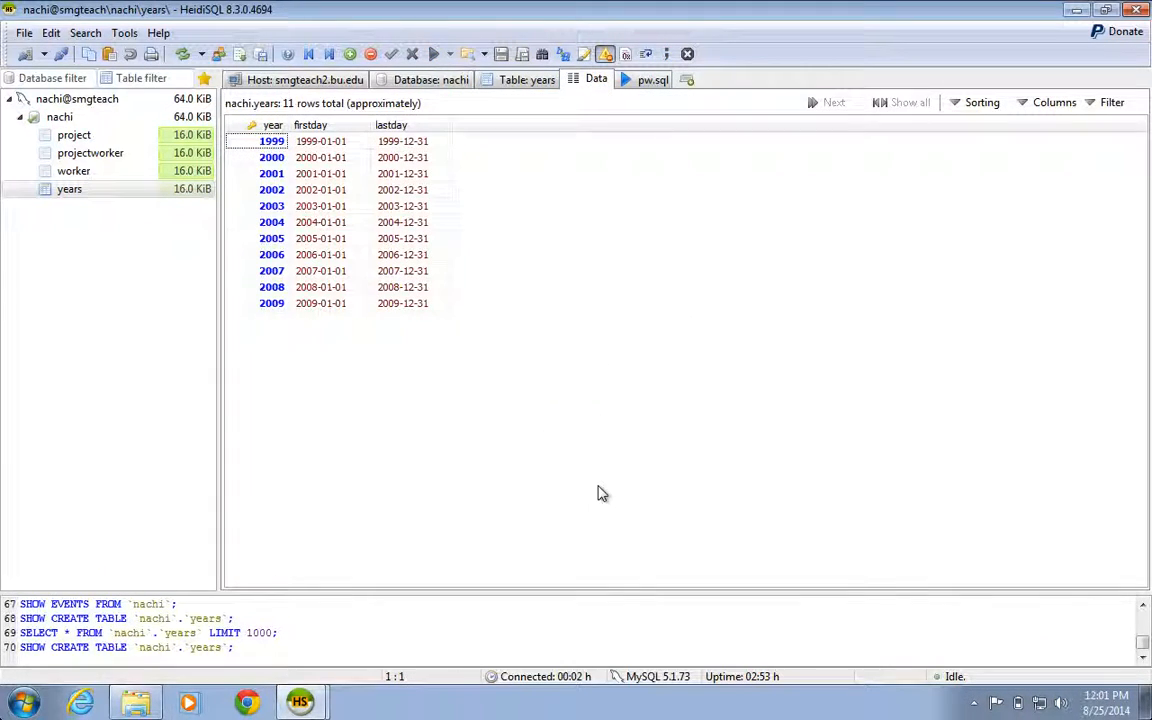
{"action": "left_click", "coordinate": [80, 171]}
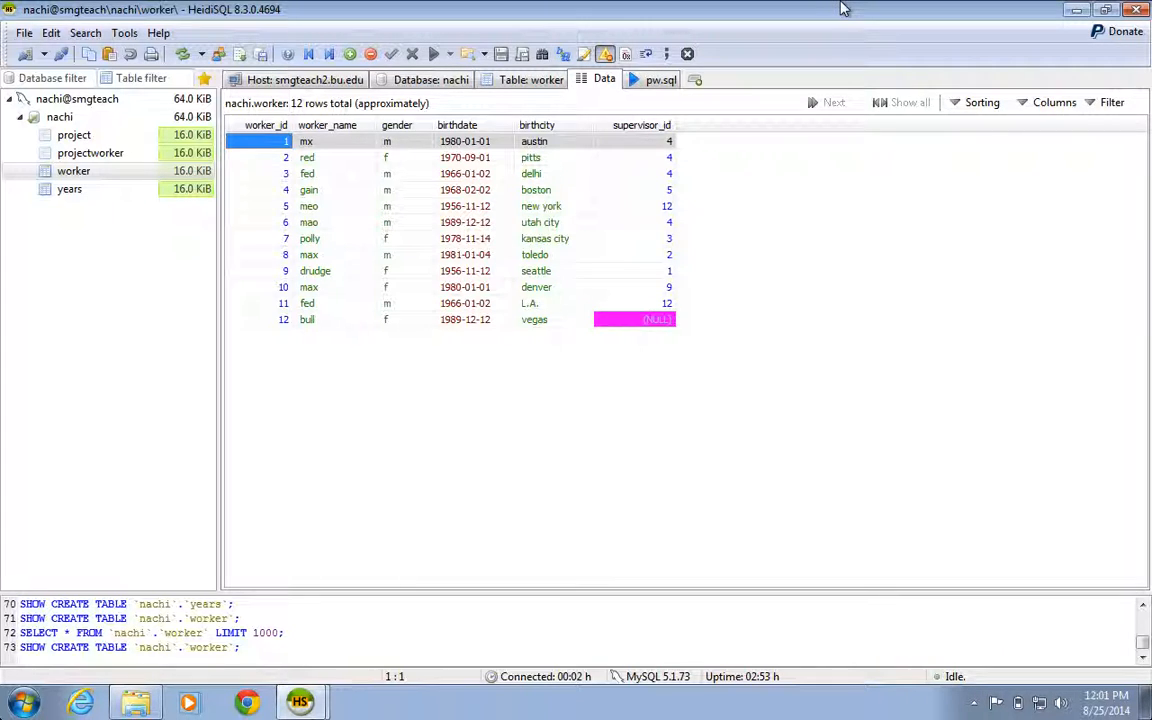
{"action": "key", "text": "ctrl+Left"}
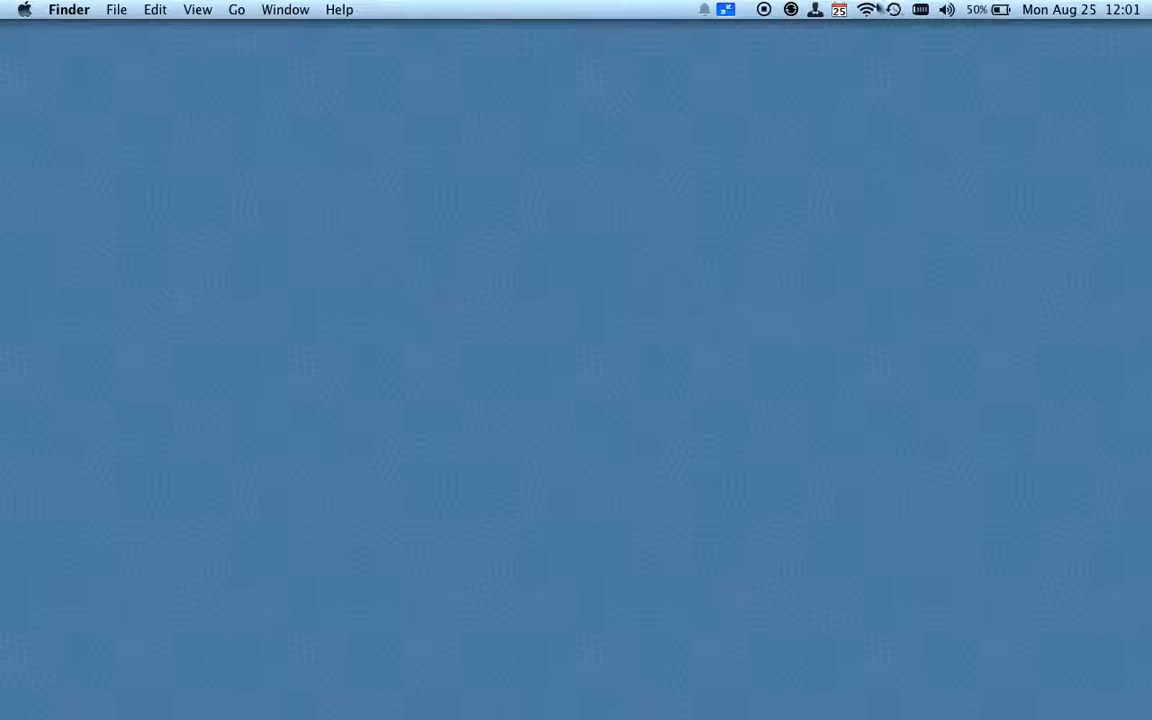